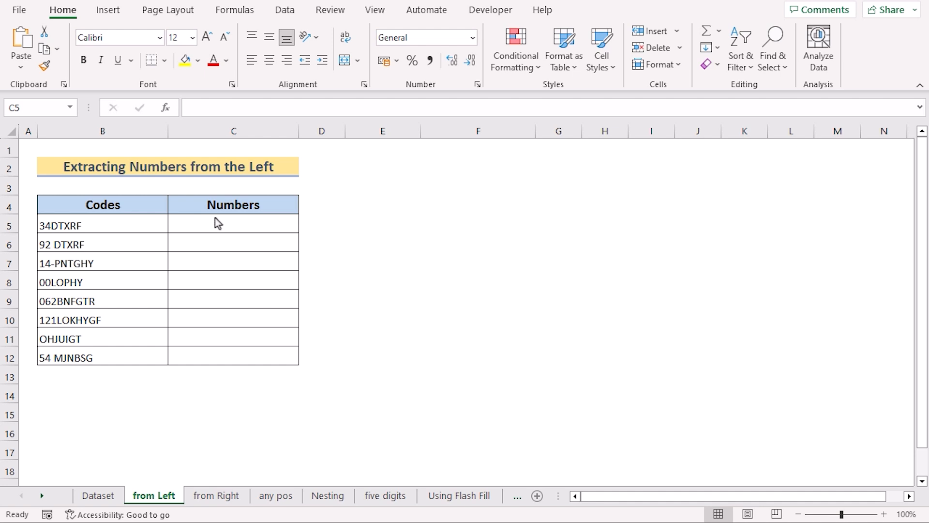
# Begin the number-extraction formula in cell C5 with =LEFT(B5,SUM(LEN(B5)-
pyautogui.doubleClick(214, 230)
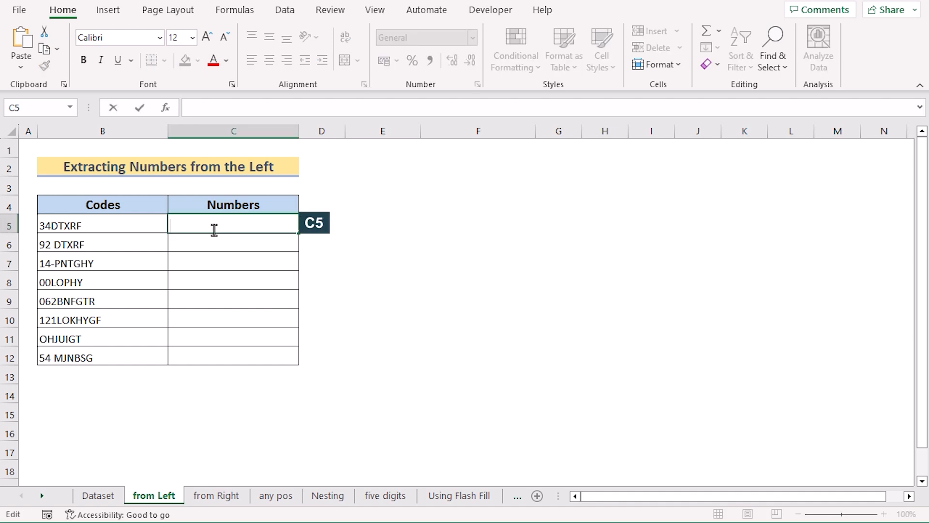
pyautogui.write('=LEFT(')
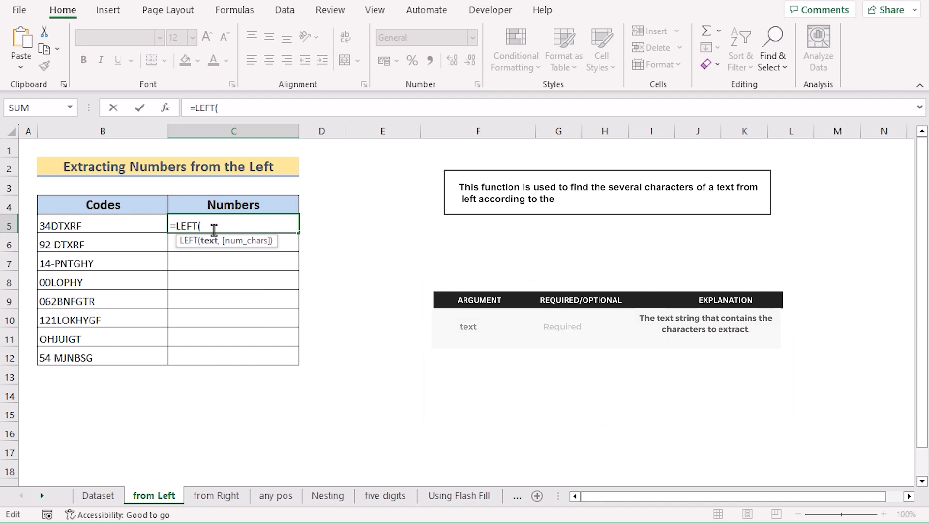
pyautogui.click(114, 229)
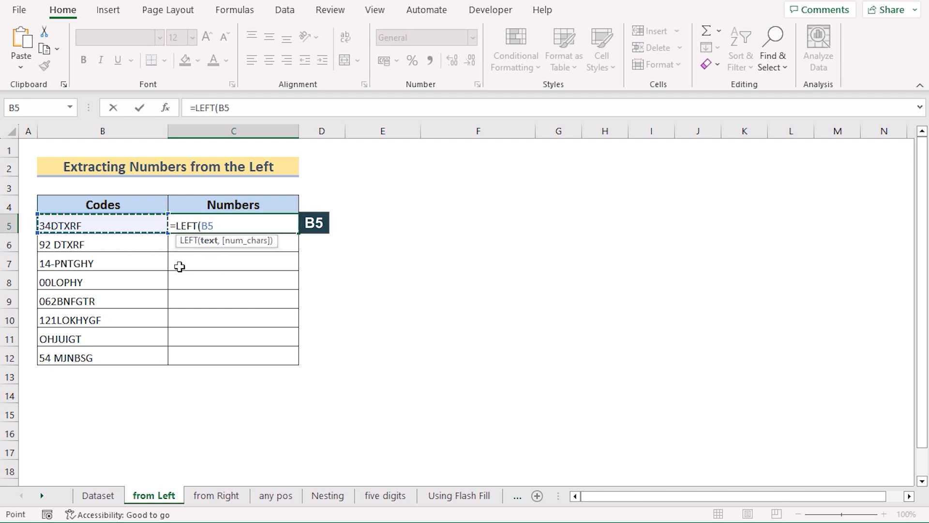
pyautogui.write(',')
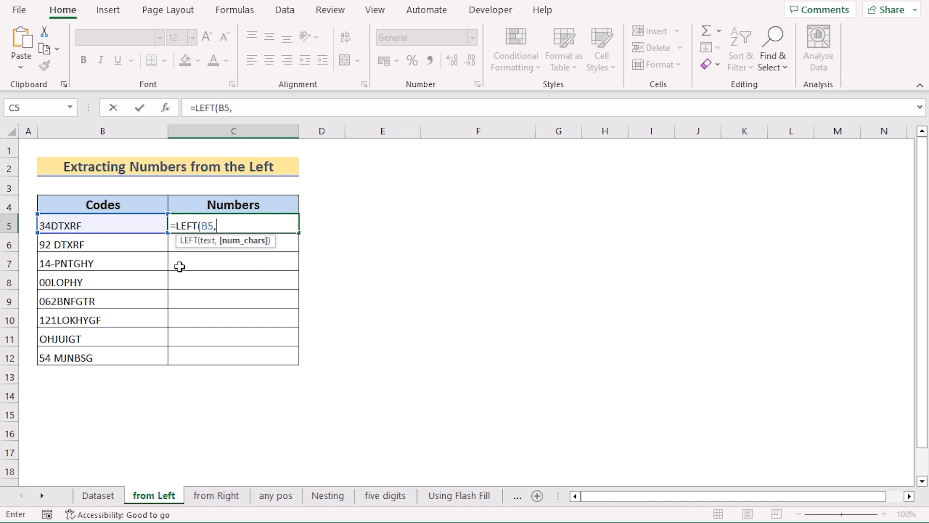
pyautogui.write('SUM')
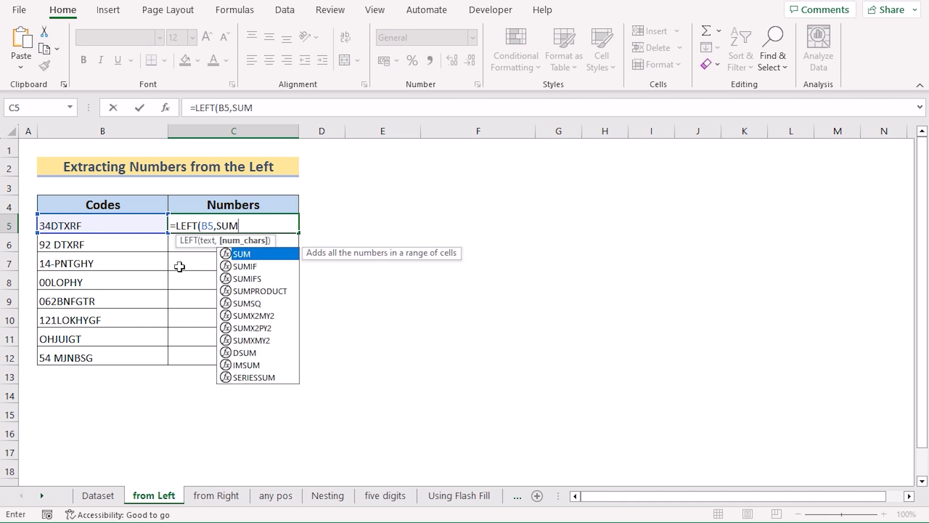
pyautogui.write('(')
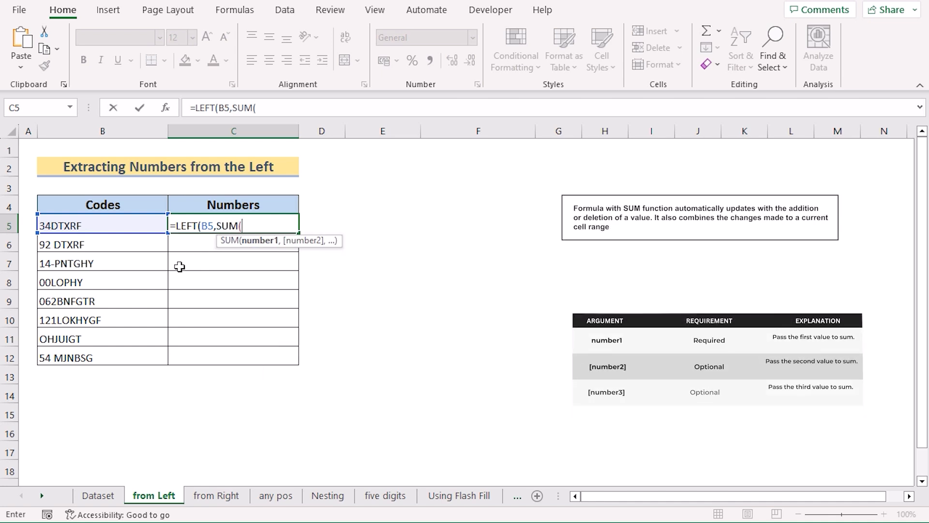
pyautogui.write('LEN')
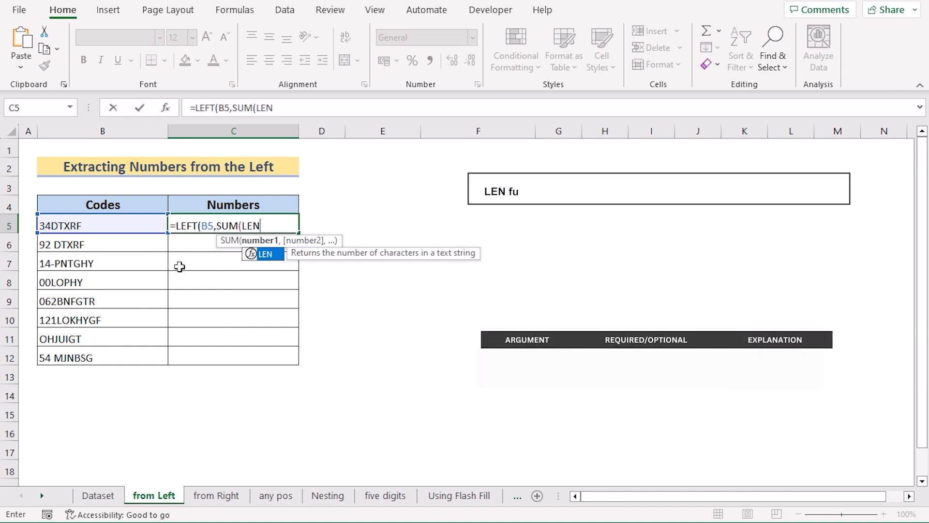
pyautogui.write('(')
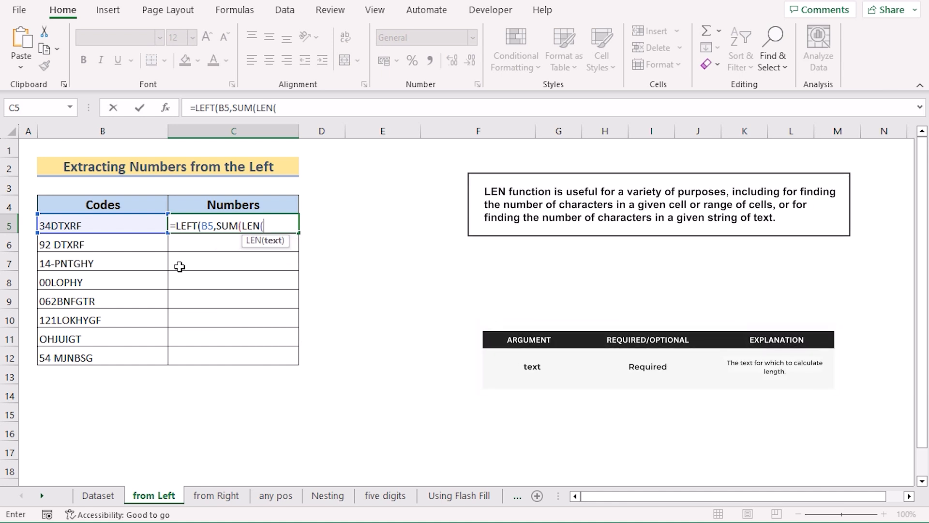
pyautogui.click(136, 224)
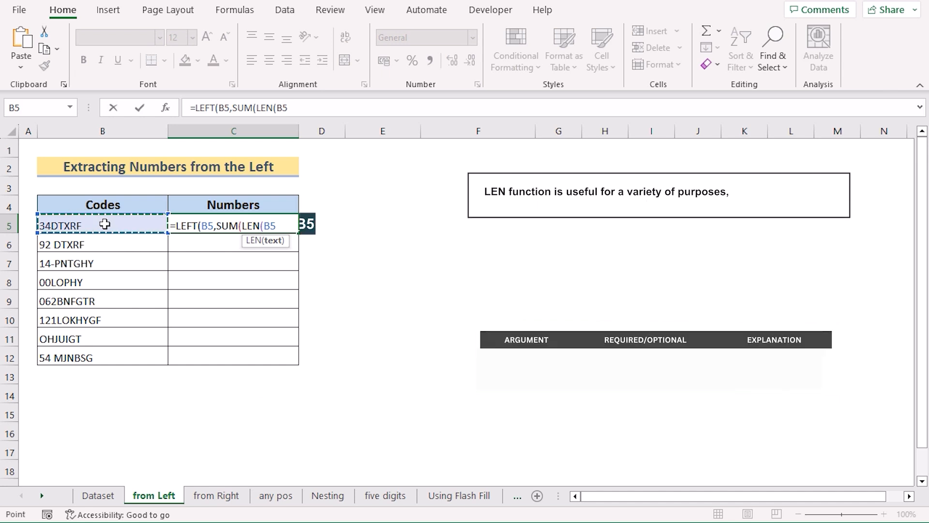
pyautogui.write(')')
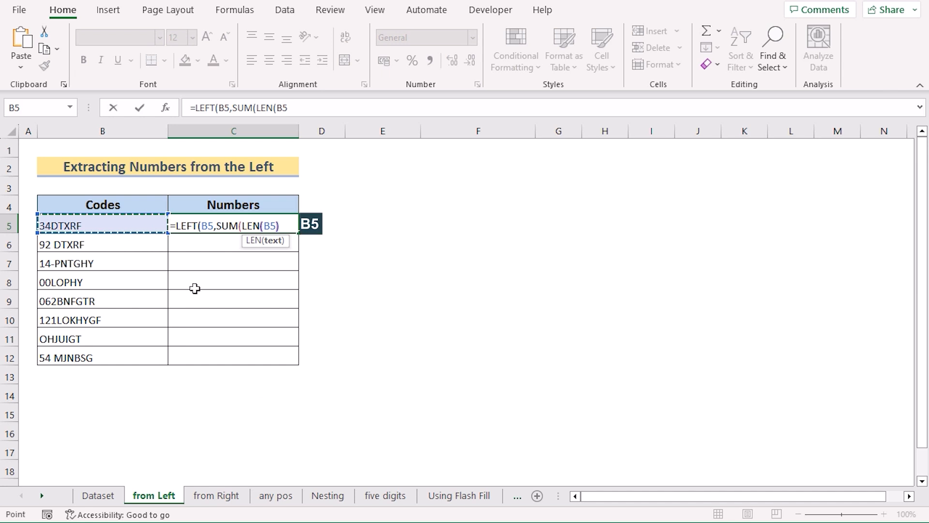
pyautogui.write('-')
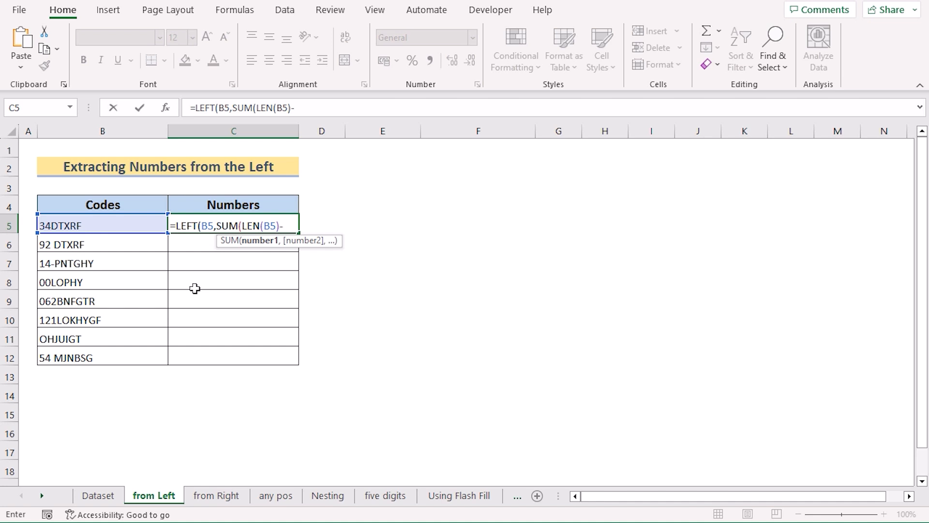
# Complete the C5 formula with LEN(SUBSTITUTE(B5,{"0","1","2","3","4","5","6","7","8","9"},"")))) and enter it
pyautogui.write('LEN')
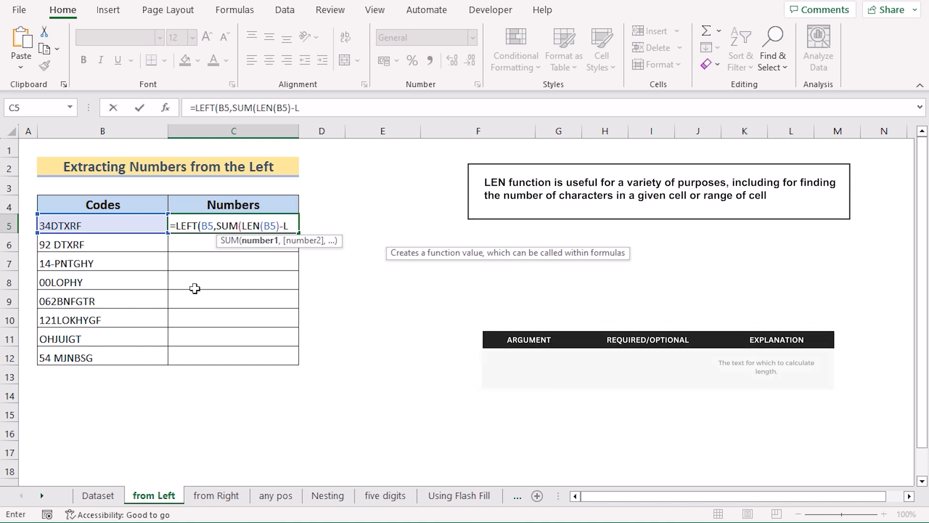
pyautogui.write('(')
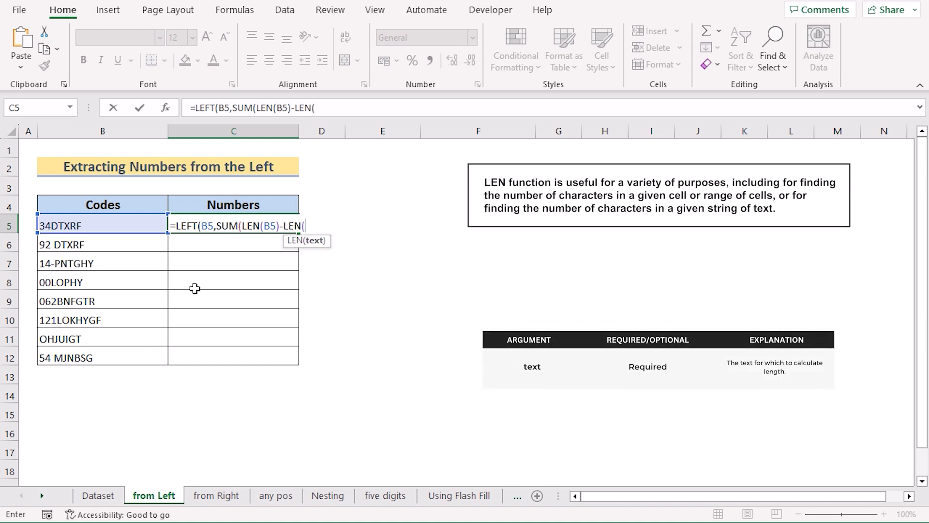
pyautogui.write('SUB')
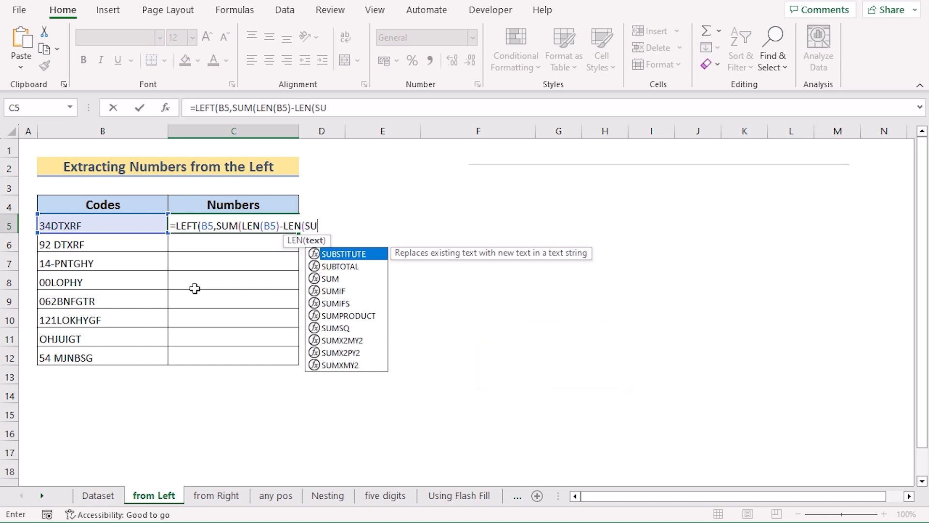
pyautogui.doubleClick(345, 255)
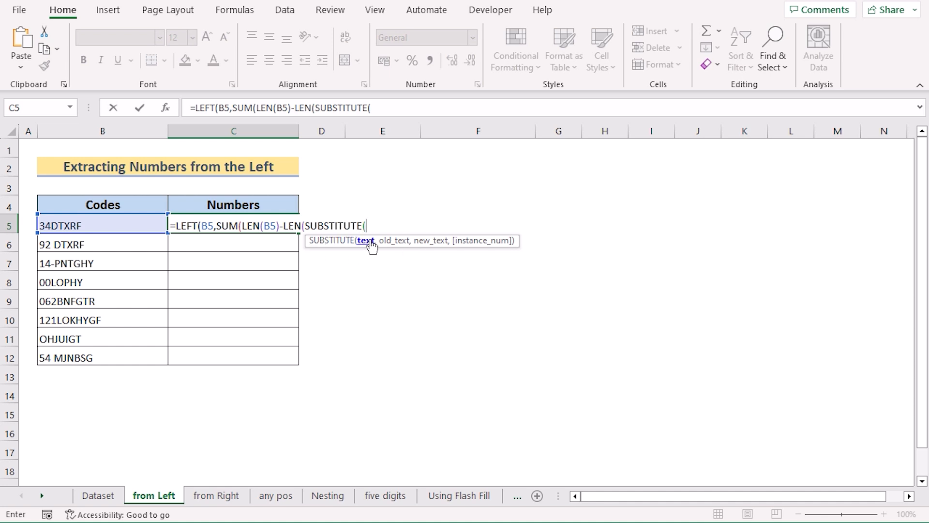
pyautogui.click(121, 225)
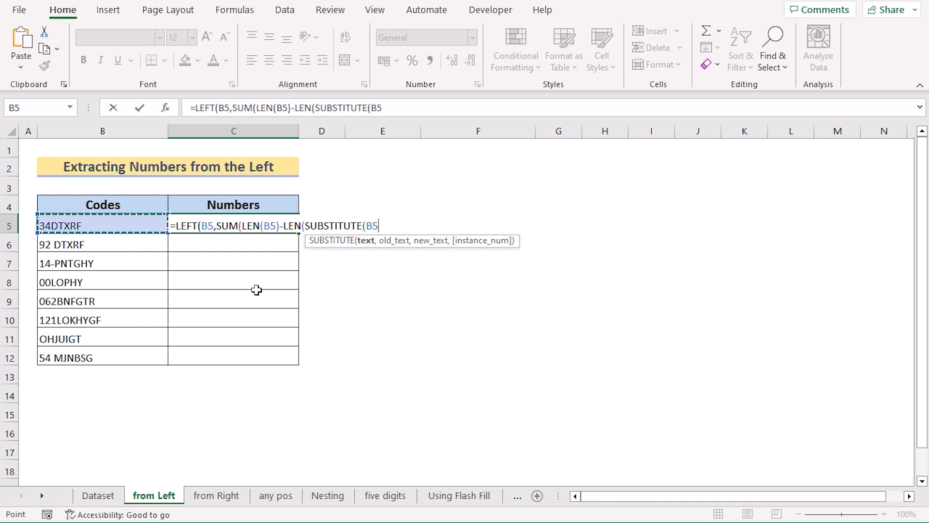
pyautogui.write(',{')
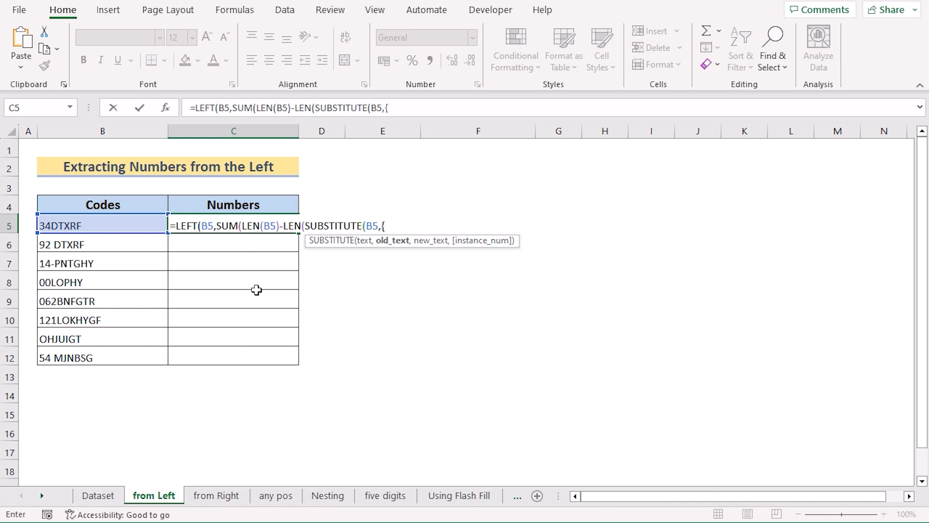
pyautogui.write('"0","1","2","3')
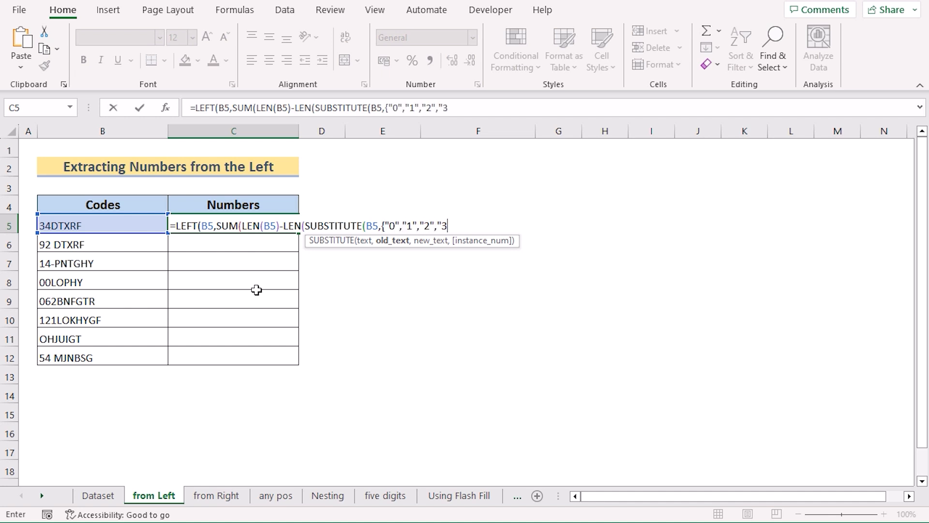
pyautogui.write('","4","5","6","7","8","9')
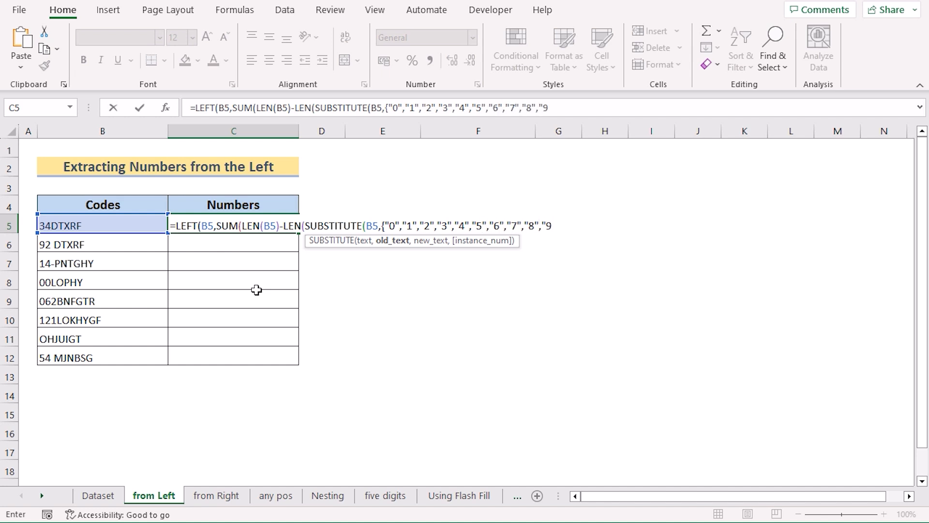
pyautogui.write('"},')
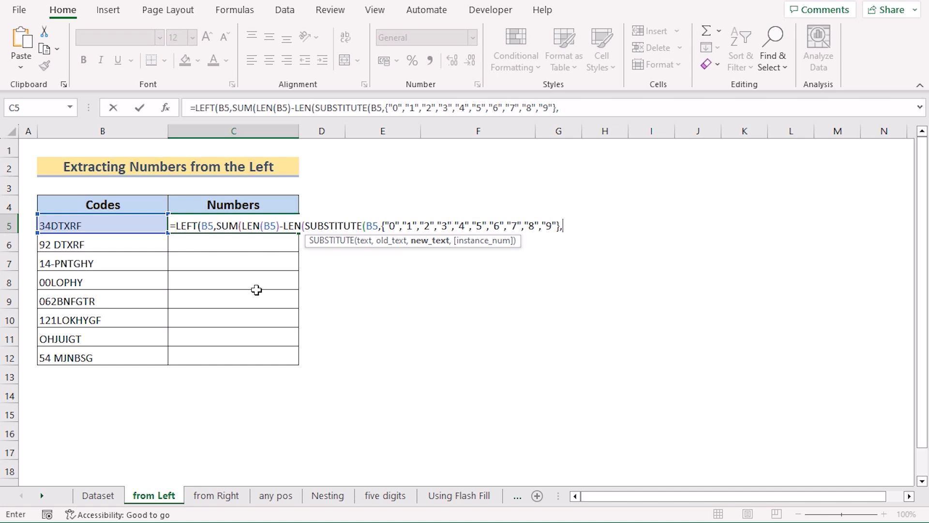
pyautogui.write('""))))')
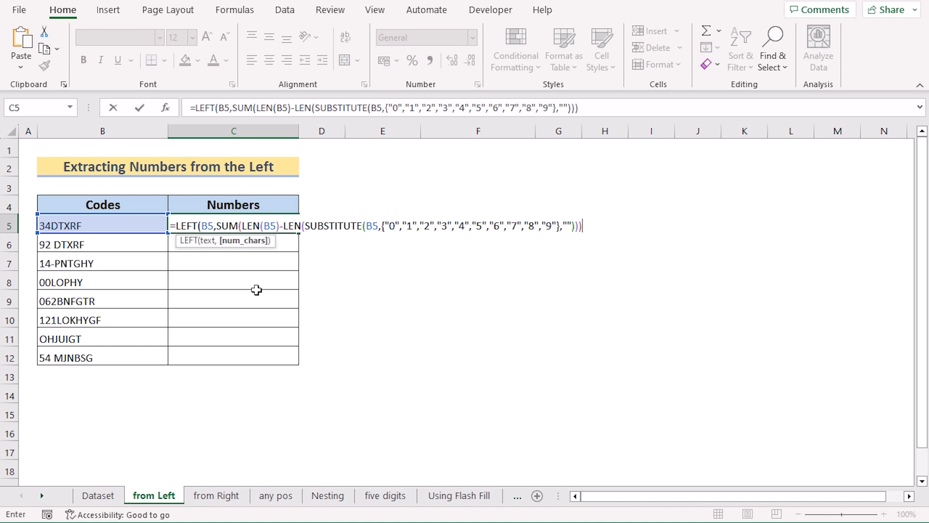
pyautogui.press('Return')
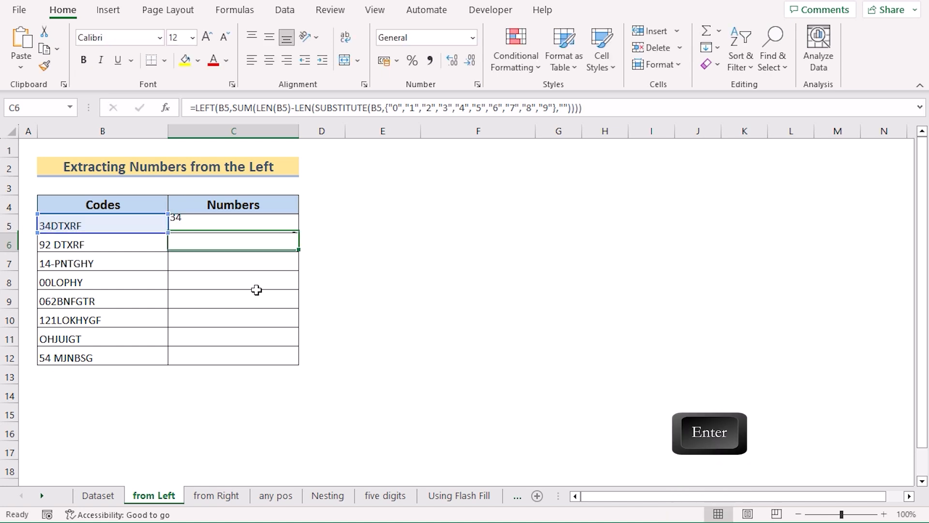
# Fill the C5 formula down the Numbers column through C12 and check the row for code OHJUIGT
pyautogui.click(255, 220)
pyautogui.moveTo(301, 233); pyautogui.dragTo(300, 362)
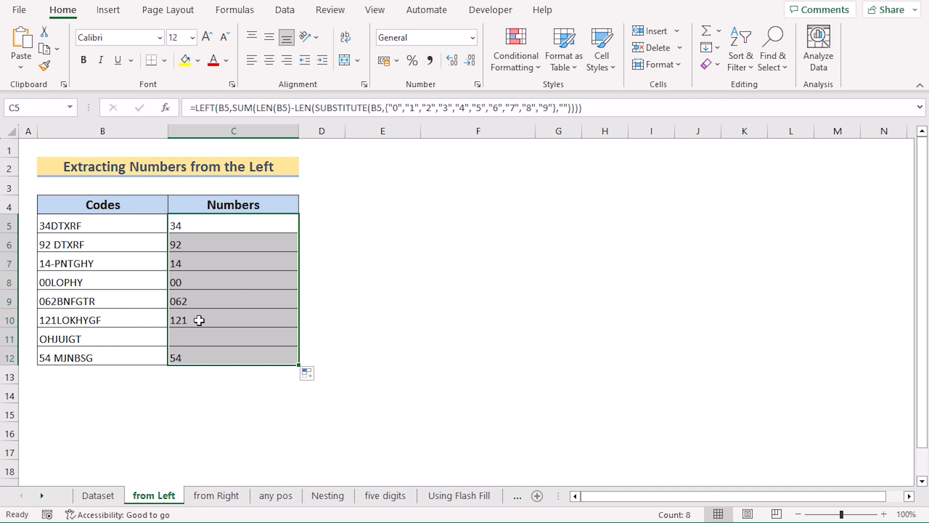
pyautogui.click(81, 335)
pyautogui.click(180, 340)
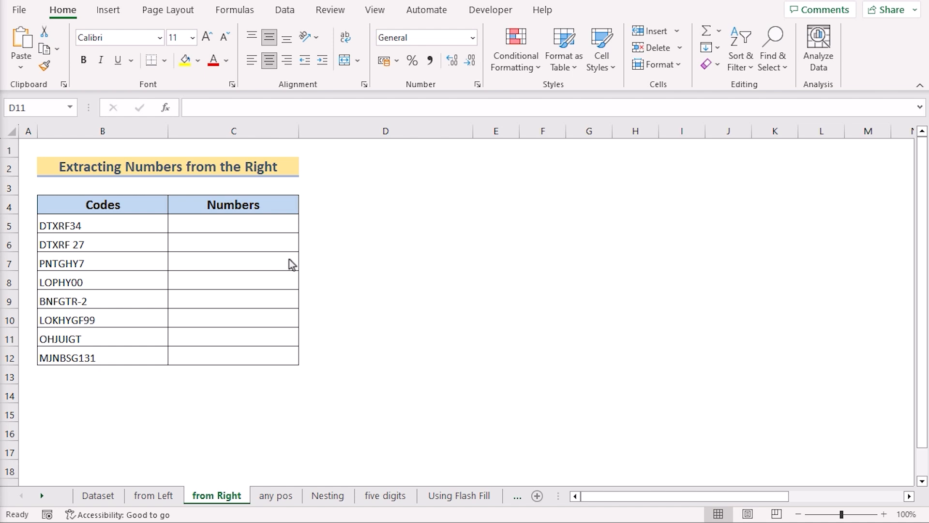
# Begin the formula for extracting numbers from the right in cell C5 with =RIGHT(B5,LEN(B5)
pyautogui.doubleClick(234, 226)
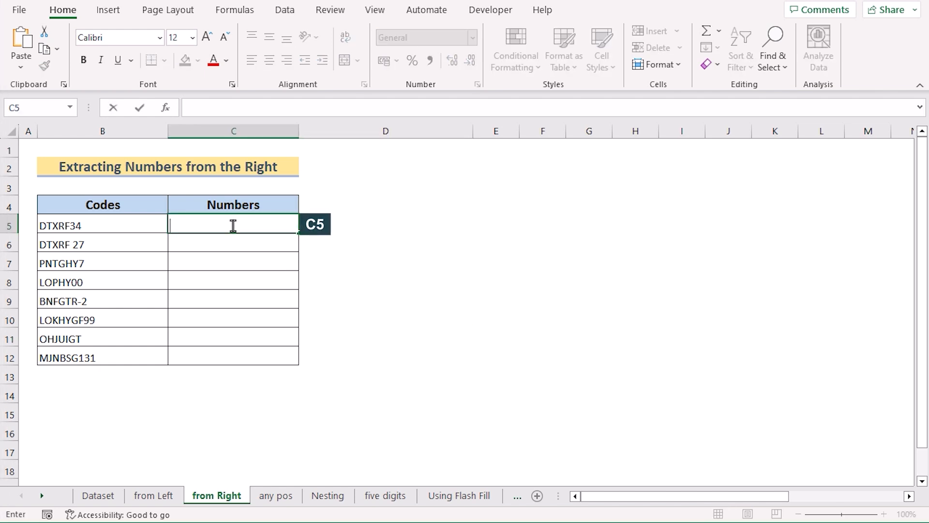
pyautogui.write('=R')
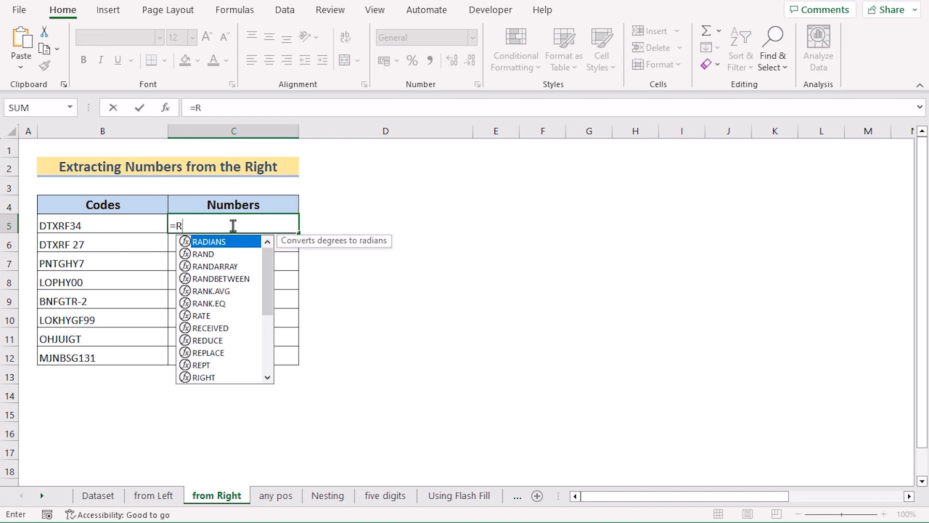
pyautogui.write('IGHT')
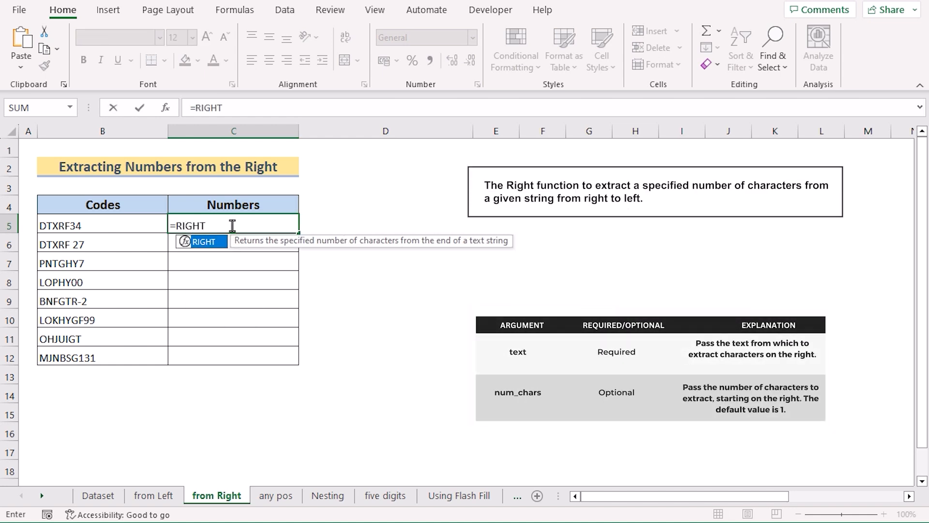
pyautogui.write('(')
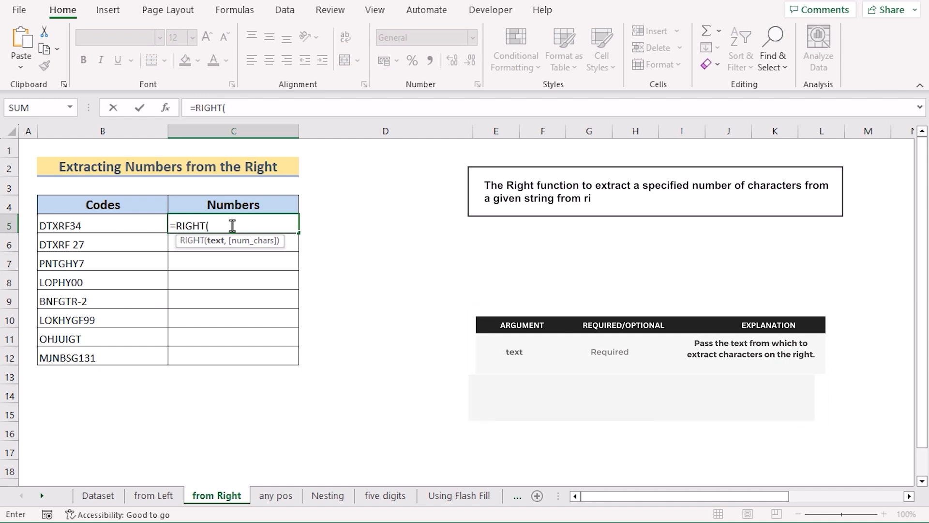
pyautogui.click(107, 226)
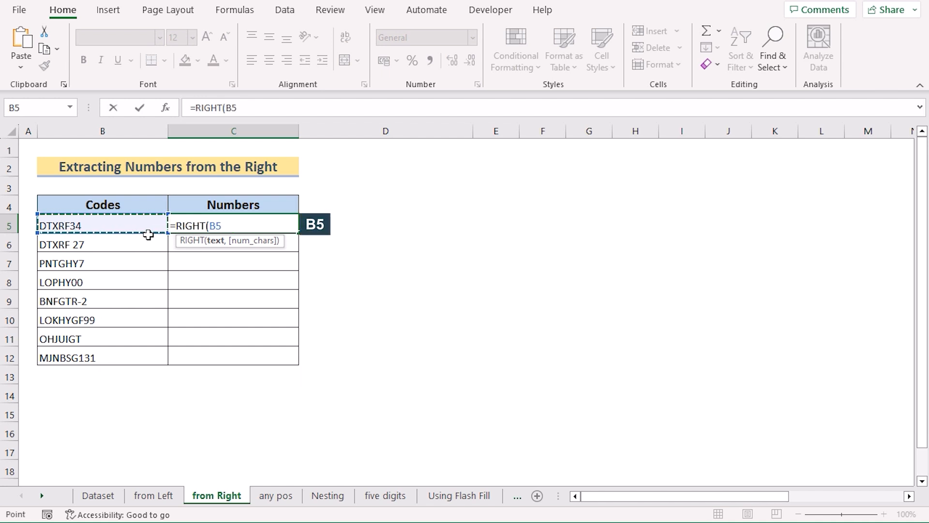
pyautogui.write(',LE')
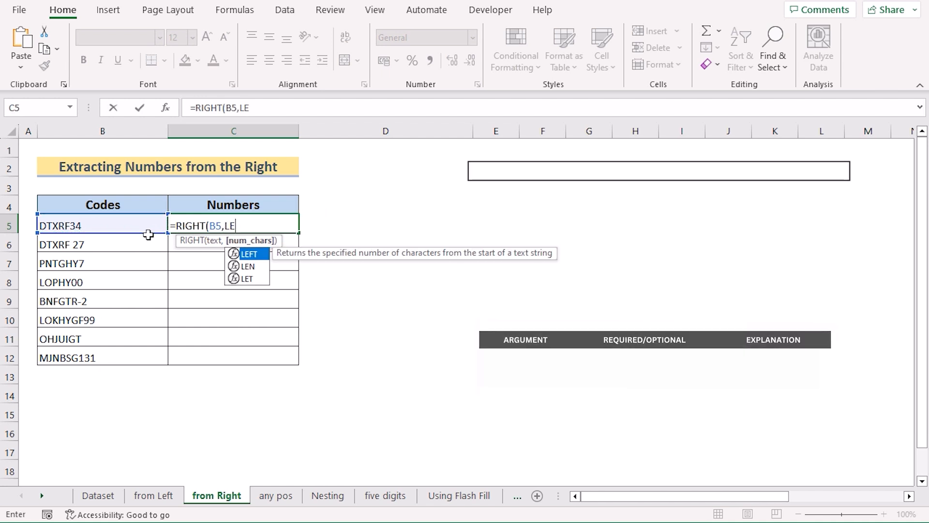
pyautogui.write('N(')
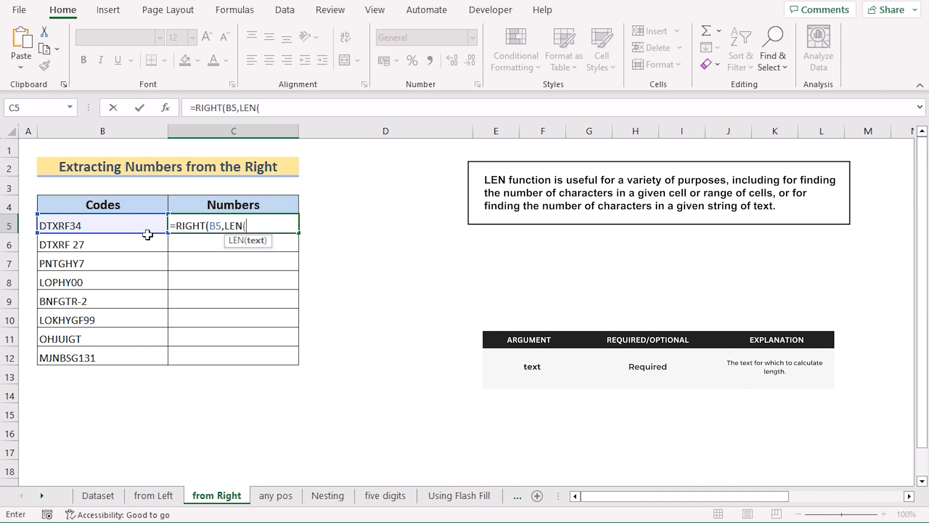
pyautogui.click(107, 223)
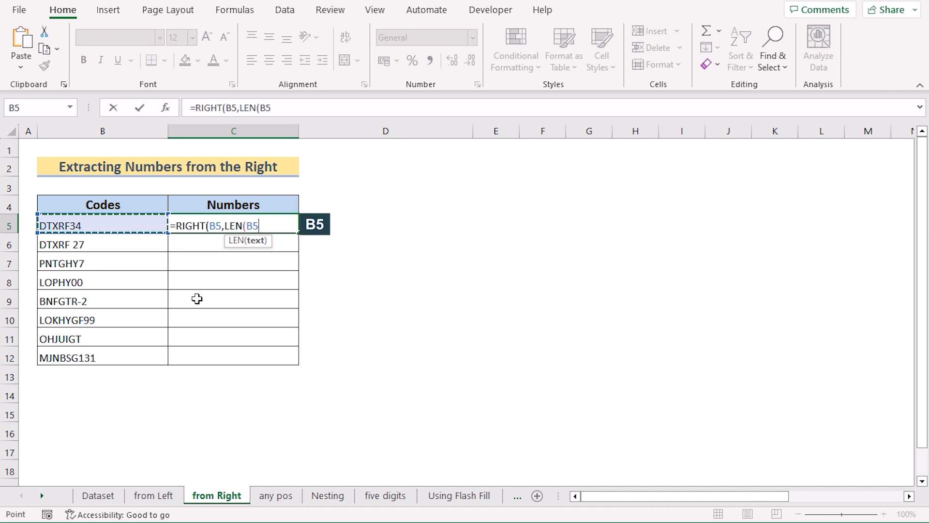
pyautogui.write(')')
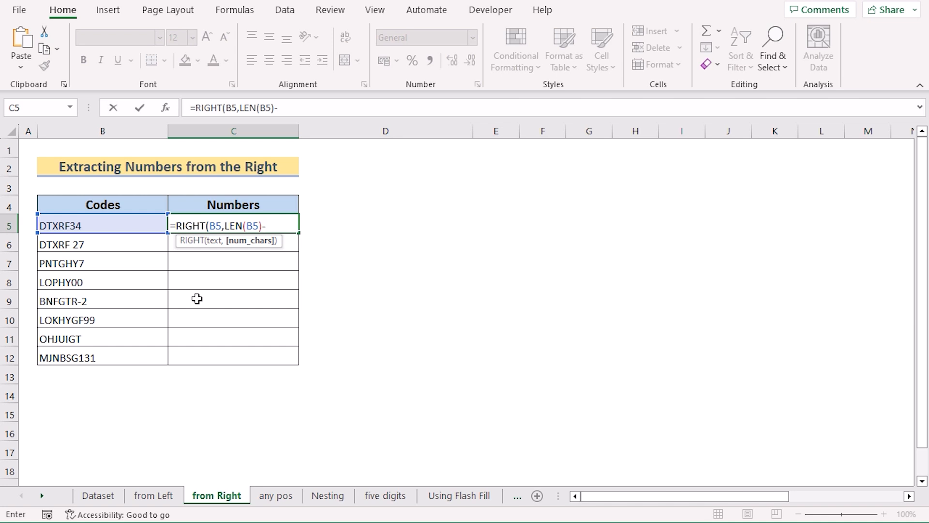
# Continue the C5 formula with -MIN(SEARCH({0,1,2,3,4,5,6,7,8,9}, to look for the first digit
pyautogui.write('-MIN')
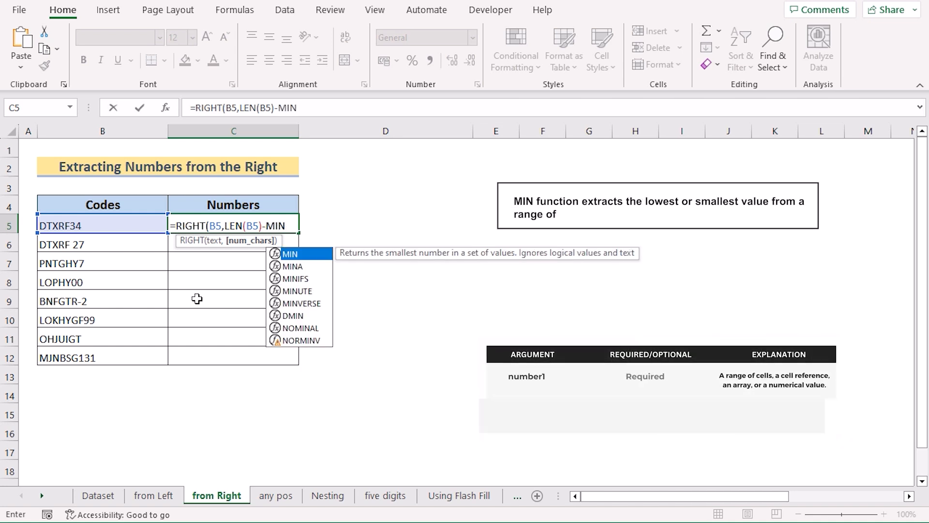
pyautogui.write('(')
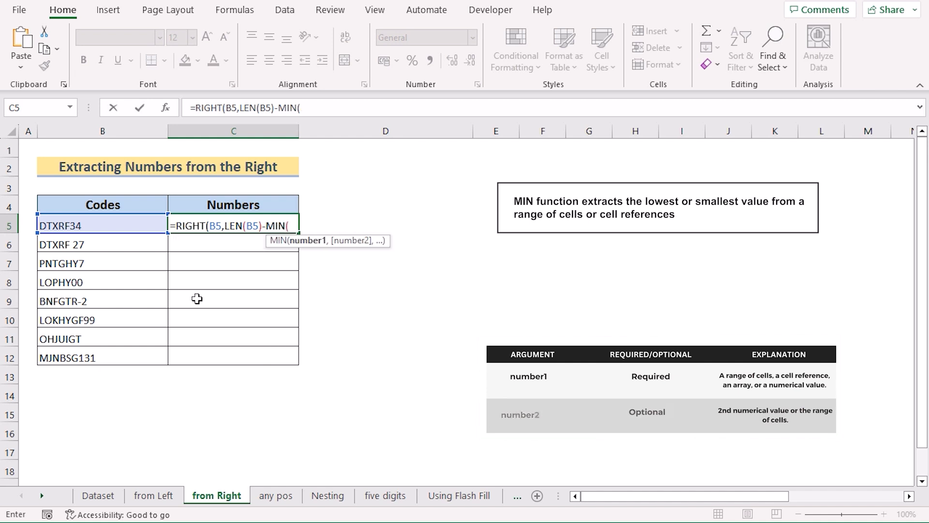
pyautogui.write('SEARCH')
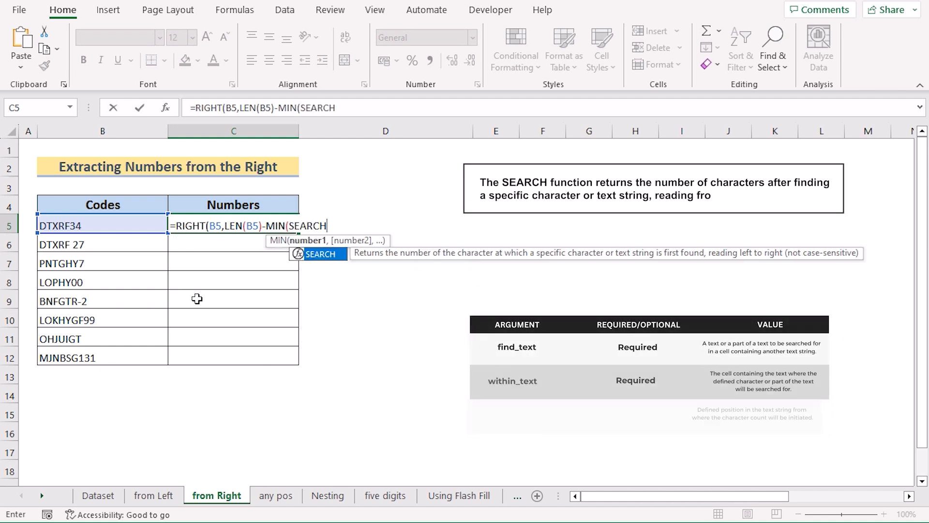
pyautogui.write('(')
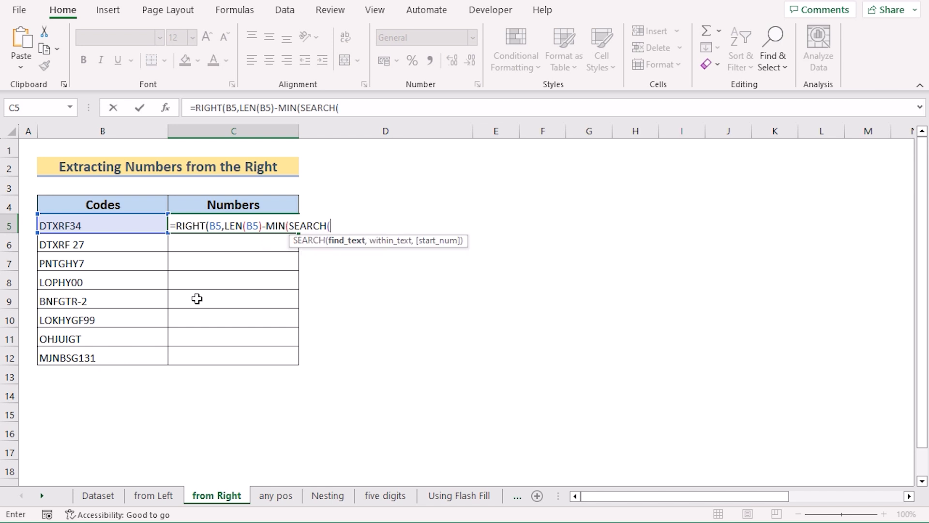
pyautogui.write('{0,1,2,3,4,5,6,7,8,9},')
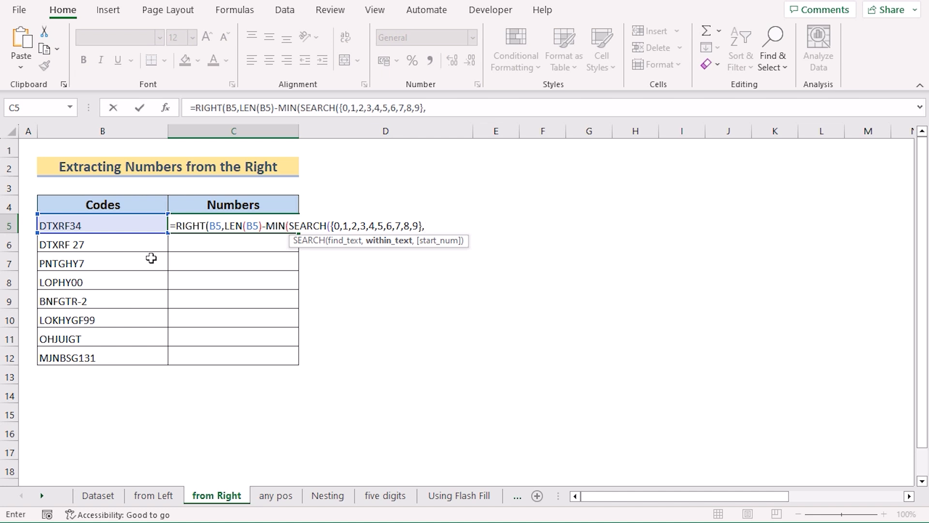
pyautogui.click(72, 226)
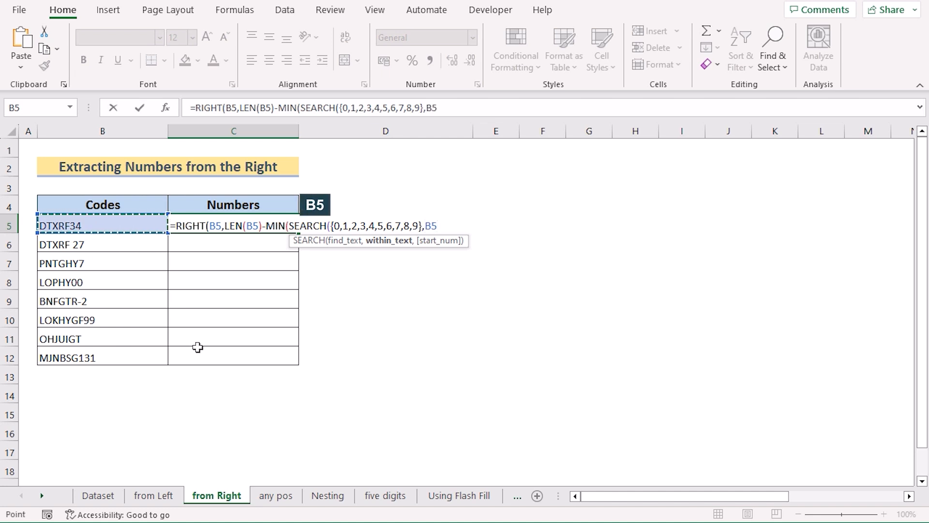
pyautogui.write('&')
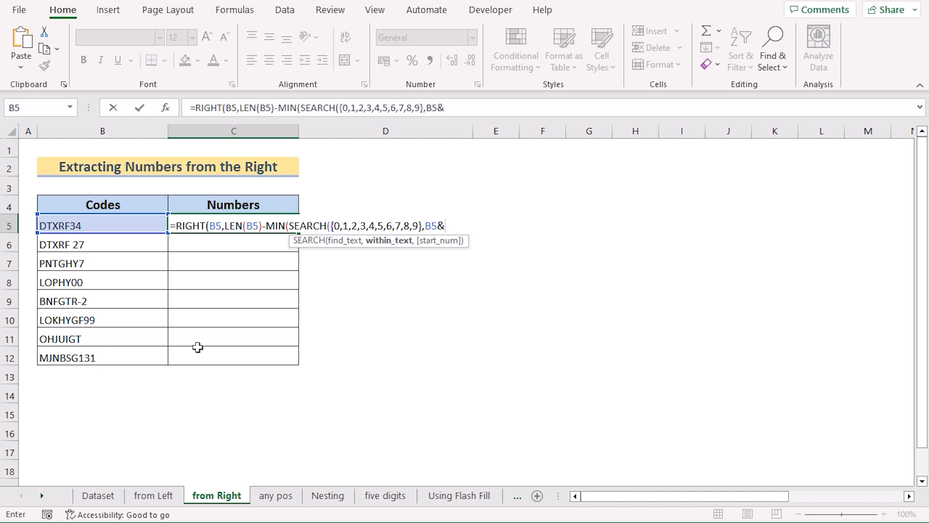
pyautogui.write('"0123456789"')
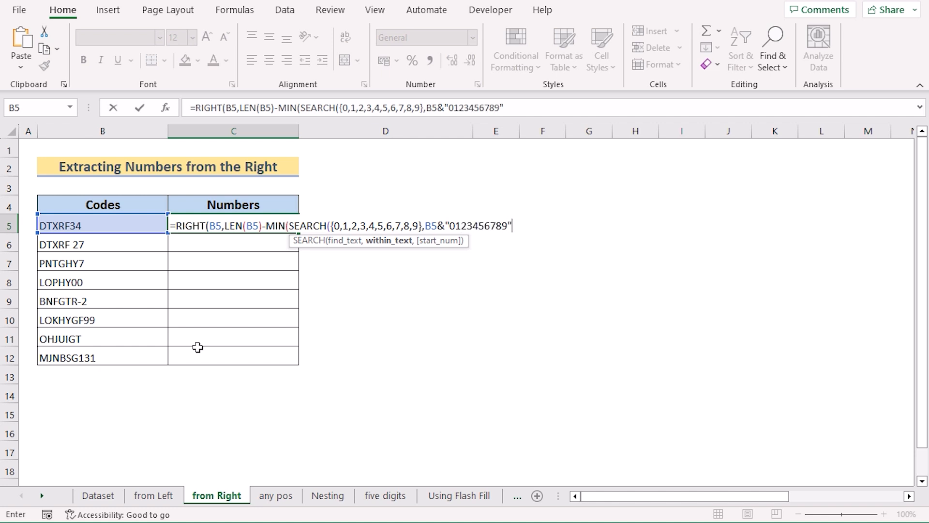
pyautogui.write('))+1')
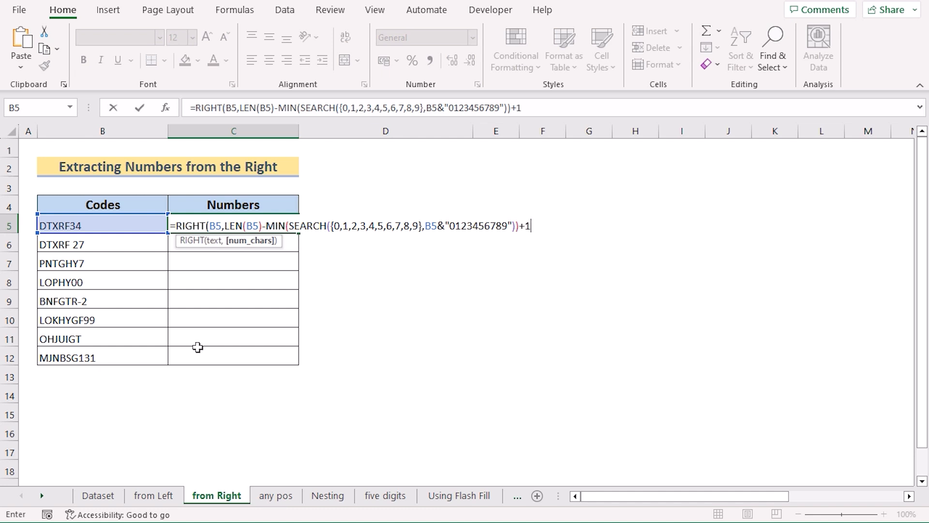
pyautogui.write(')')
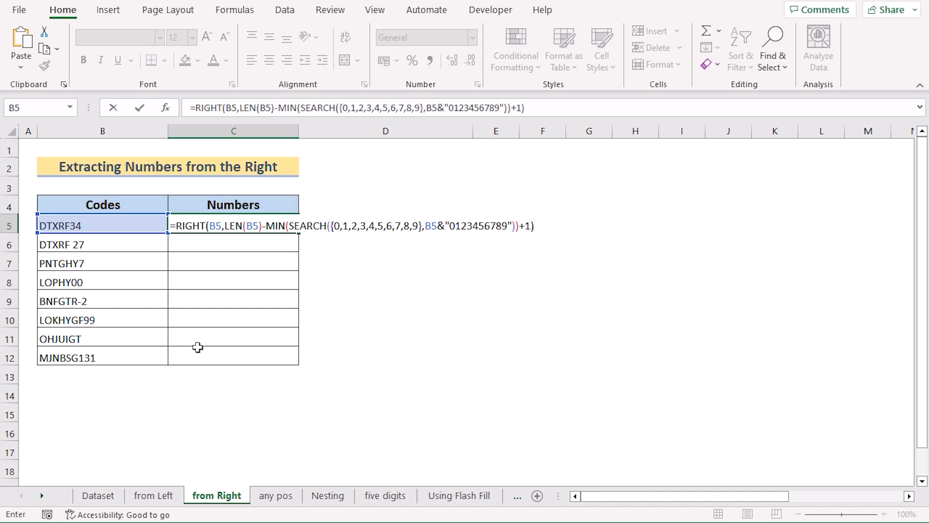
pyautogui.press('Return')
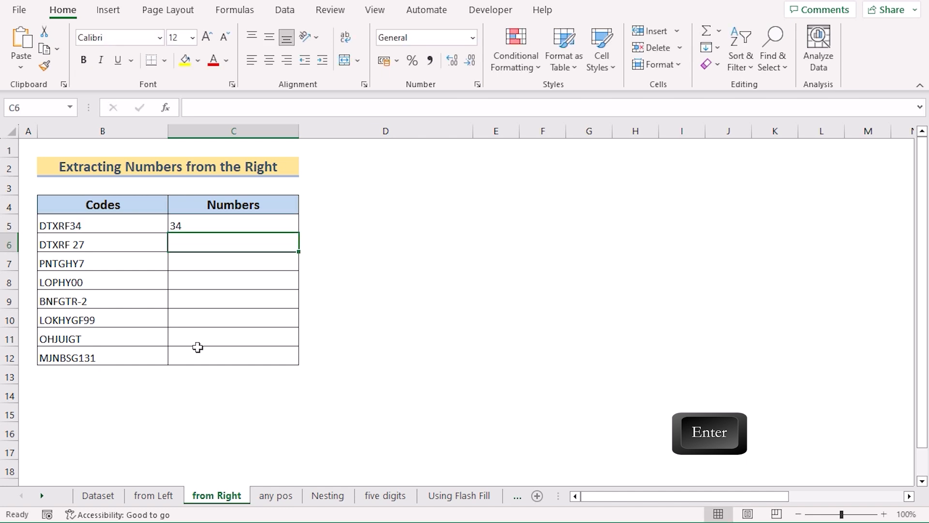
# Fill the RIGHT formula from C5 down to C12 and check the result cell for code OHJUIGT
pyautogui.click(214, 220)
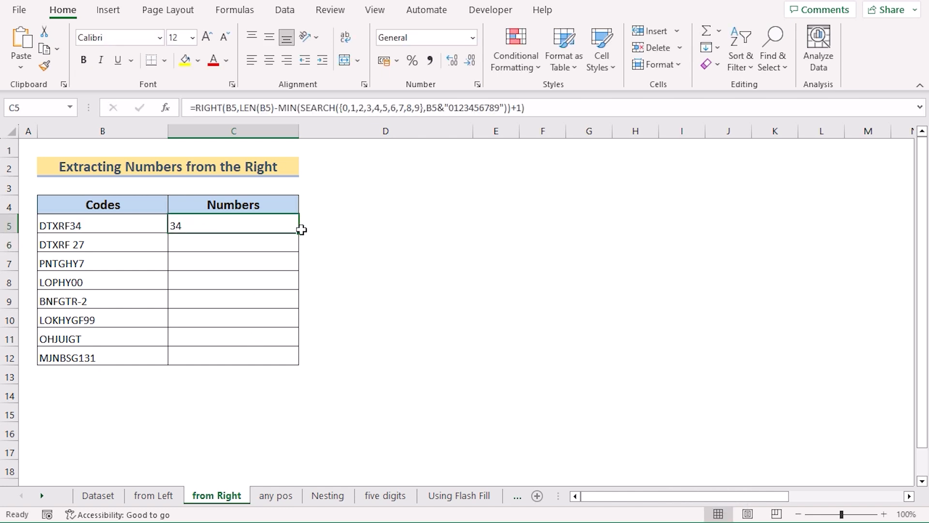
pyautogui.moveTo(299, 234); pyautogui.dragTo(302, 365)
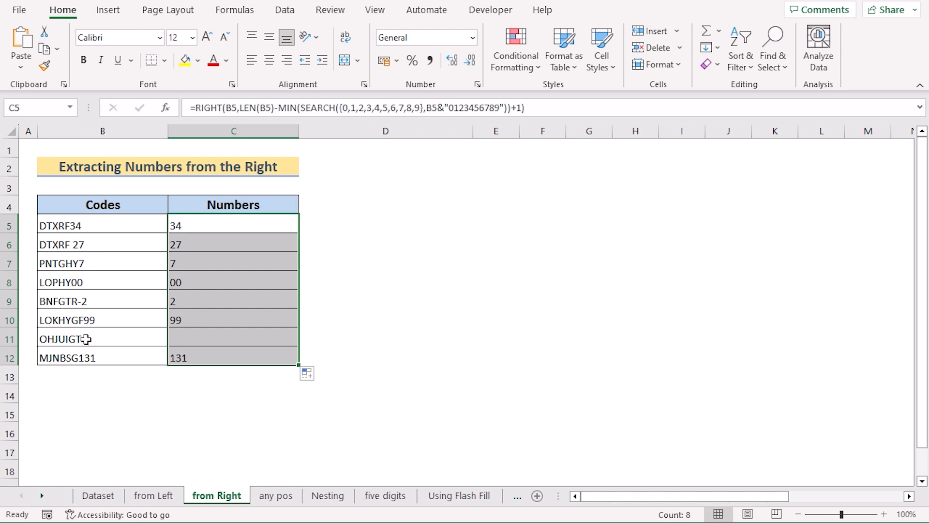
pyautogui.click(188, 342)
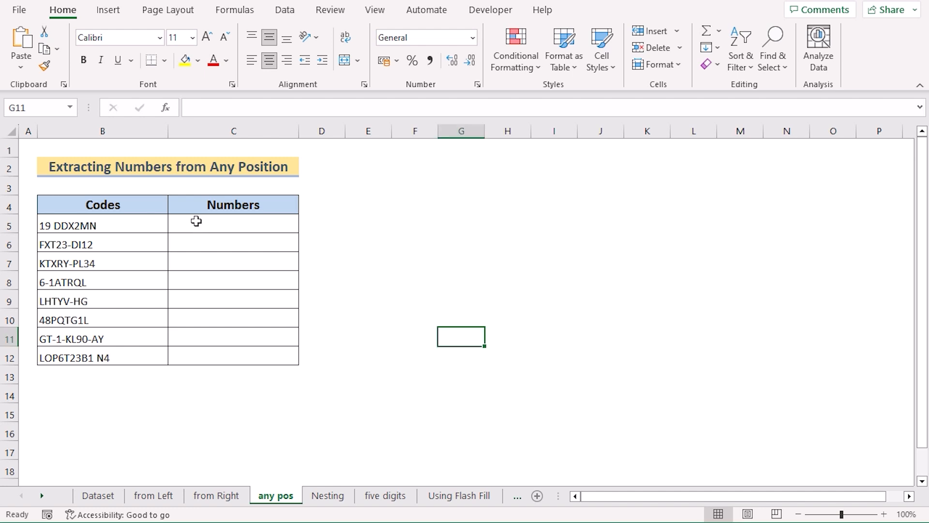
# On the any pos sheet, begin the formula in cell C5 with =TEXTJOIN("",TRUE, so that empty values are ignored
pyautogui.click(193, 221)
pyautogui.doubleClick(193, 221)
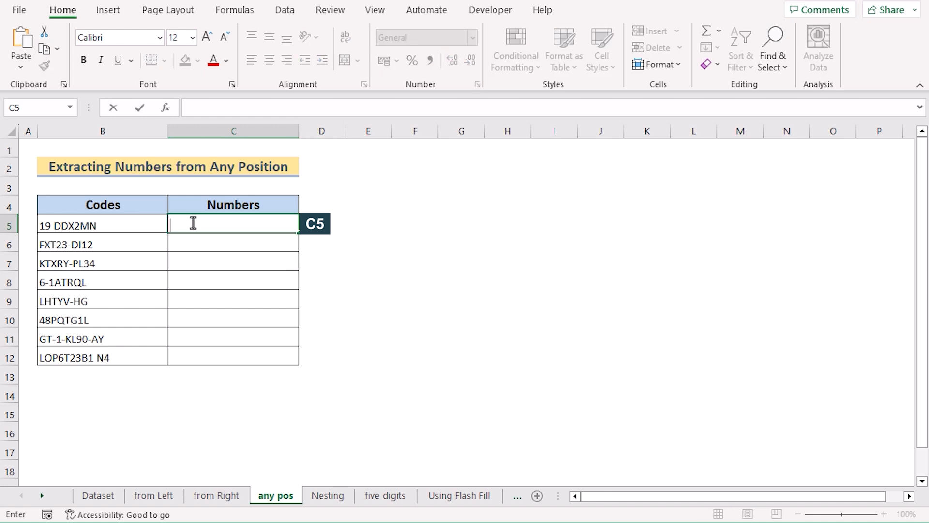
pyautogui.write('=TEXT')
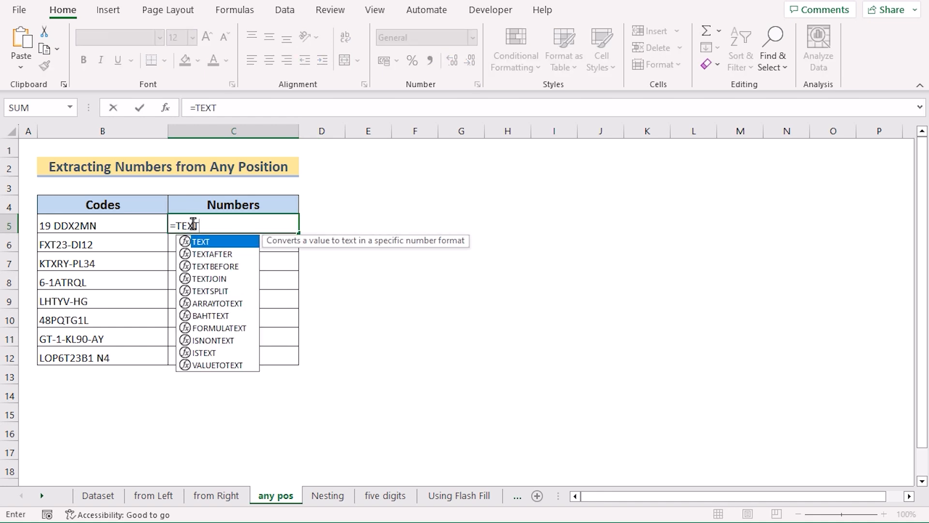
pyautogui.write('JOIN(')
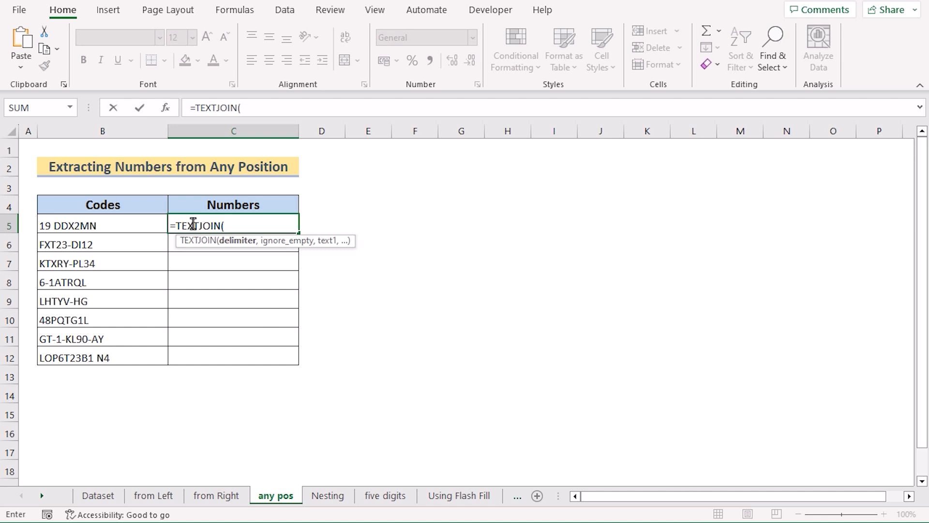
pyautogui.write('"",')
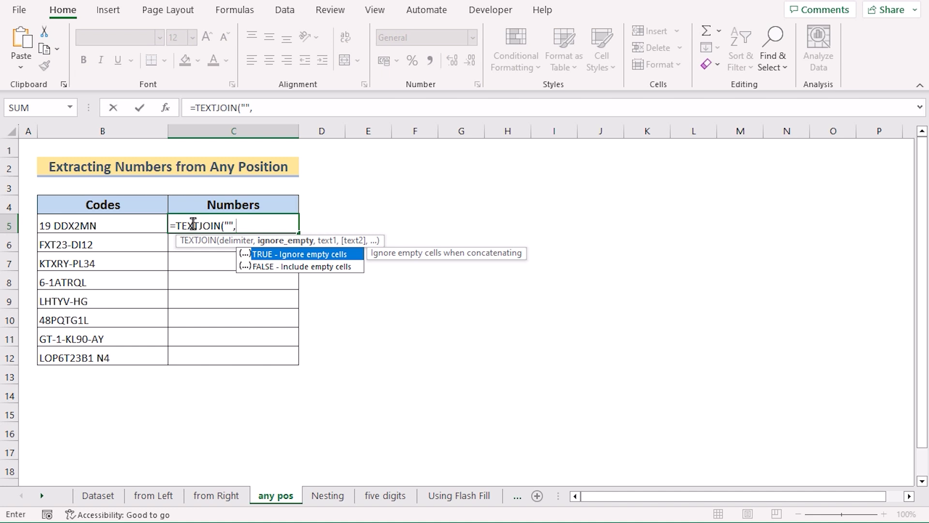
pyautogui.doubleClick(297, 258)
pyautogui.write(',')
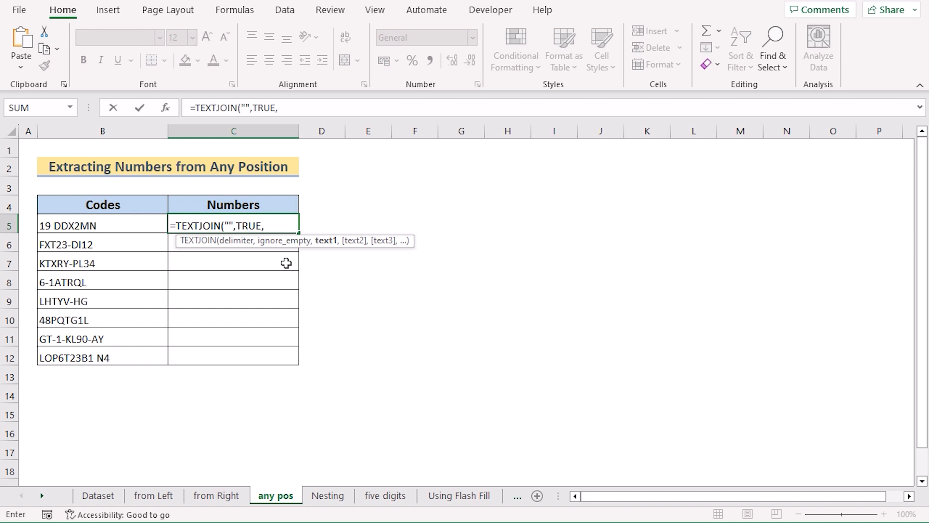
# Continue the C5 formula with IFERROR(MID(B5, to take characters from the code in B5
pyautogui.write('I')
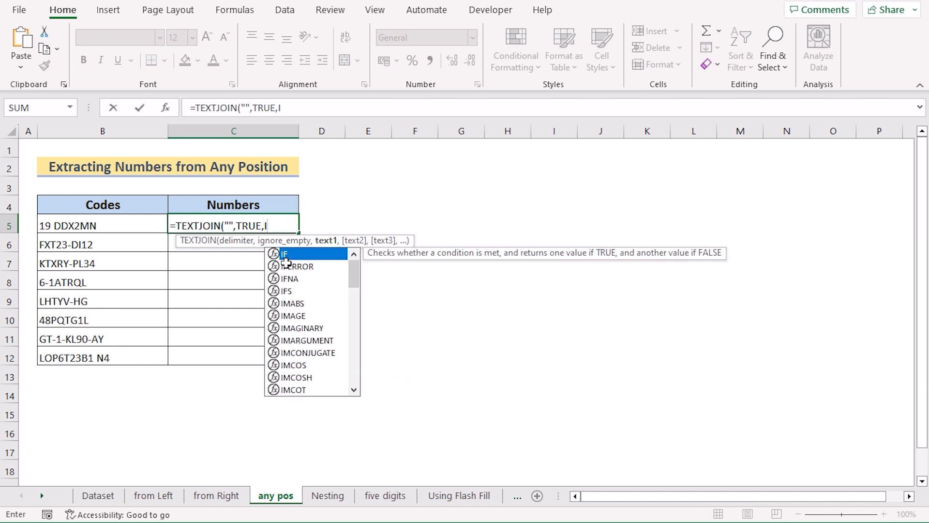
pyautogui.write('FERR')
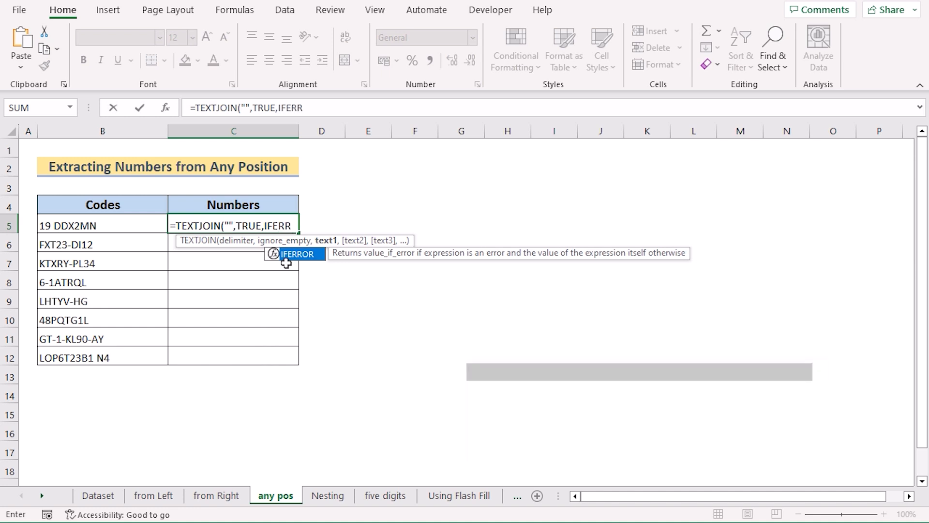
pyautogui.write('OR(')
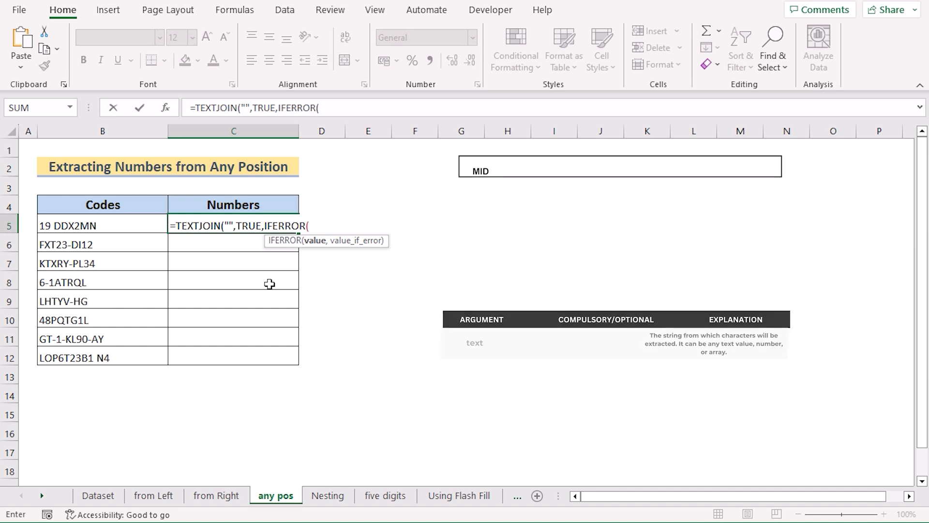
pyautogui.write('MID')
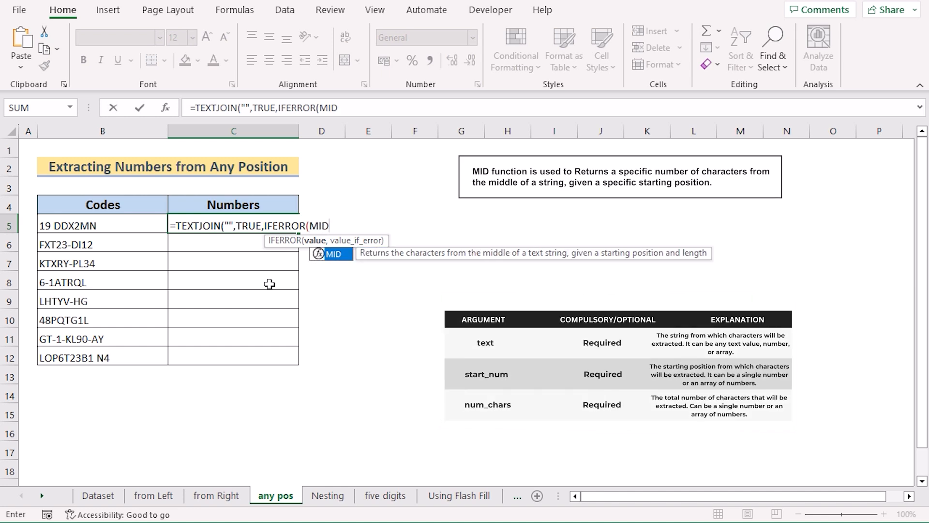
pyautogui.write('(')
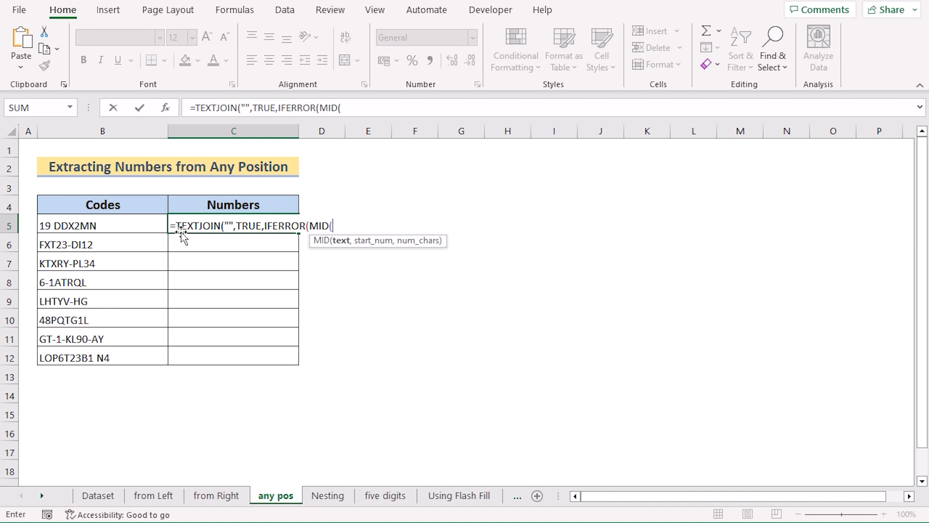
pyautogui.click(118, 224)
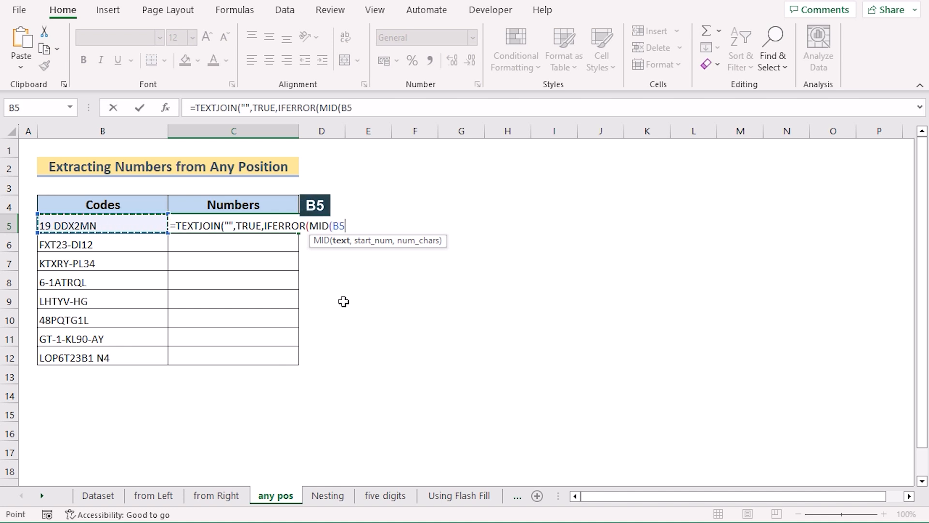
pyautogui.write(',')
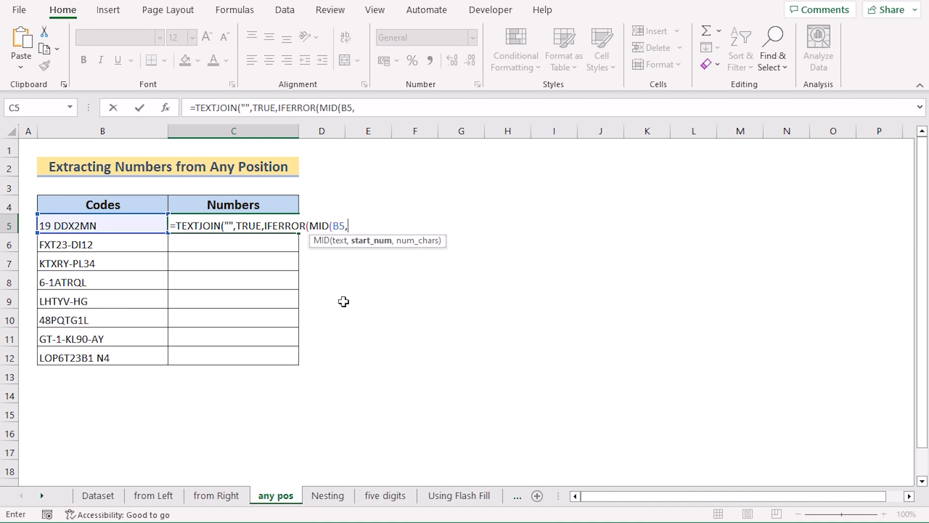
# Nest ROW(INDIRECT( as the start position of MID in the C5 formula
pyautogui.write('RO')
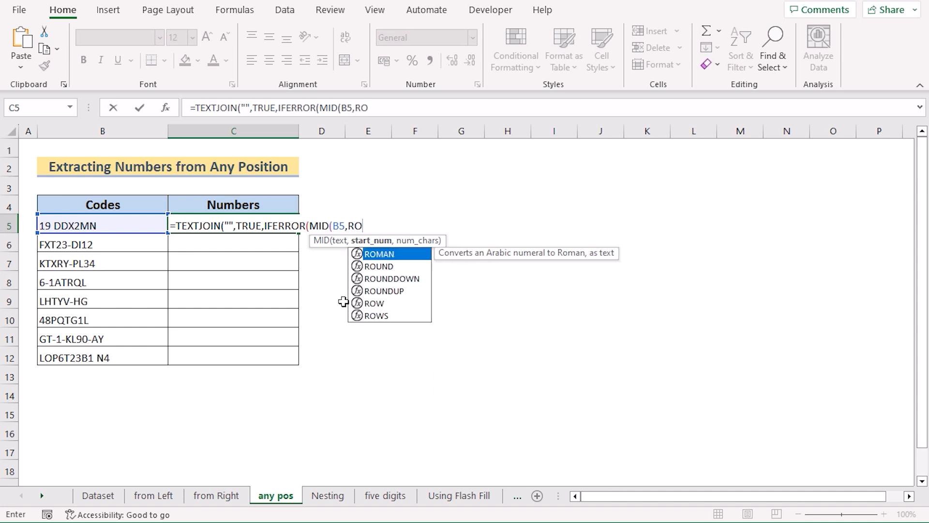
pyautogui.write('W(')
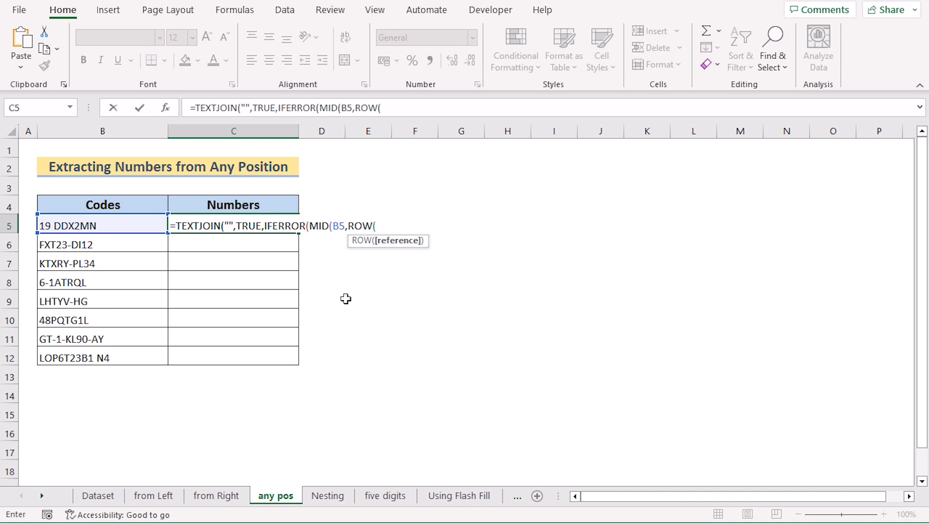
pyautogui.write('INDI')
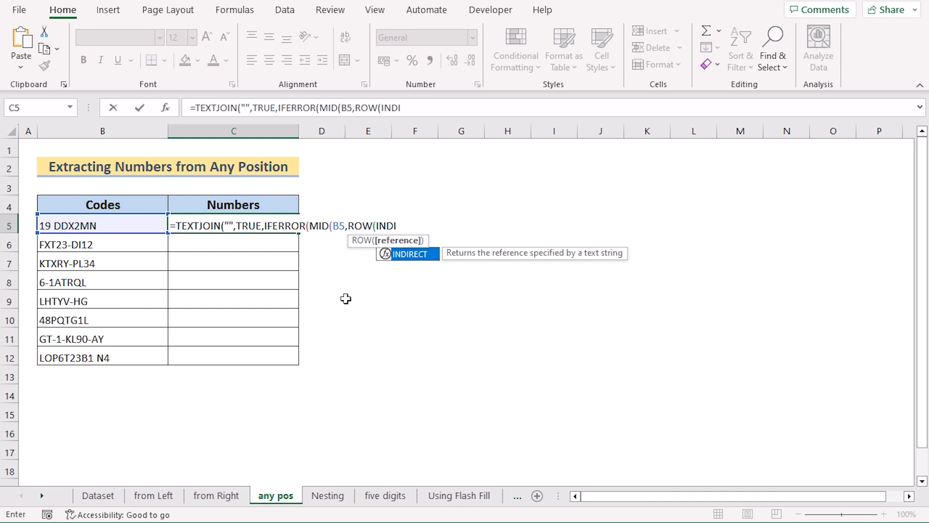
pyautogui.write('RECT')
pyautogui.write('(')
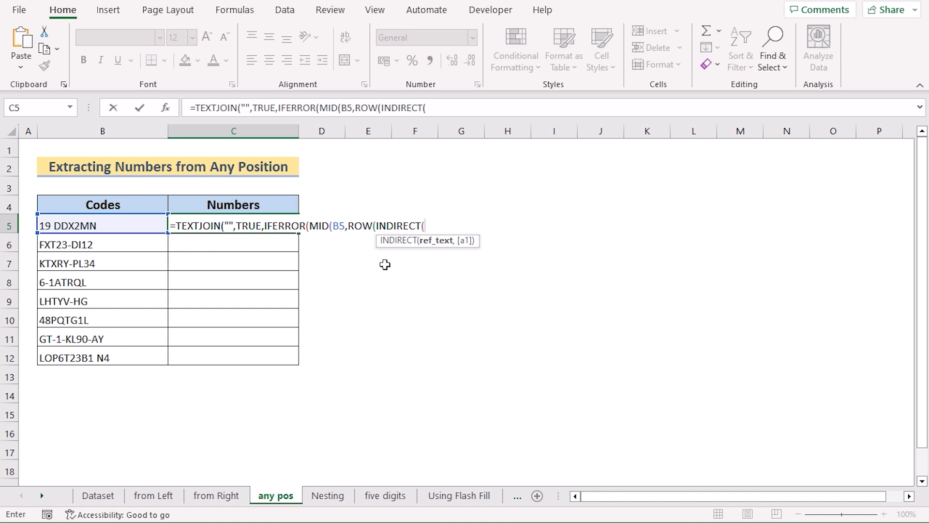
# Complete MID's start position in the C5 formula with "1:"&LEN(B5))), so it covers every character of the code
pyautogui.write('"1:"&LE')
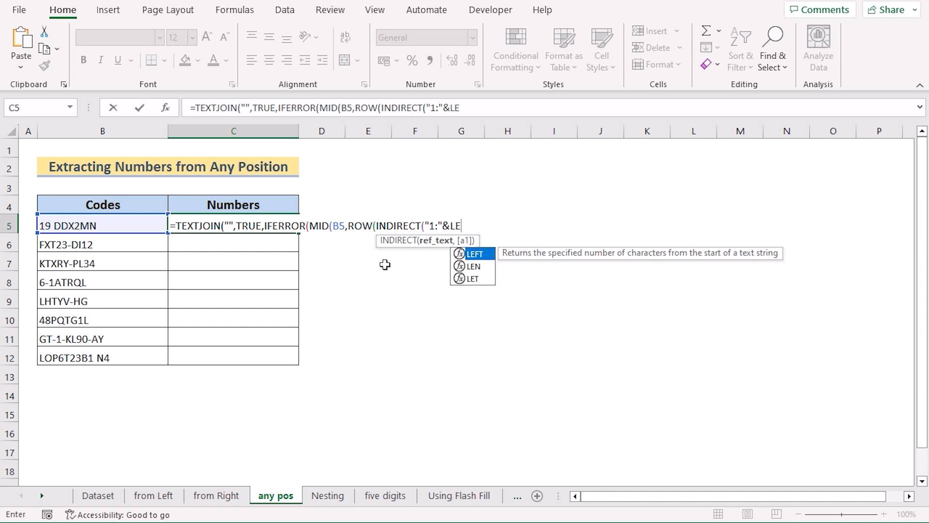
pyautogui.write('N(')
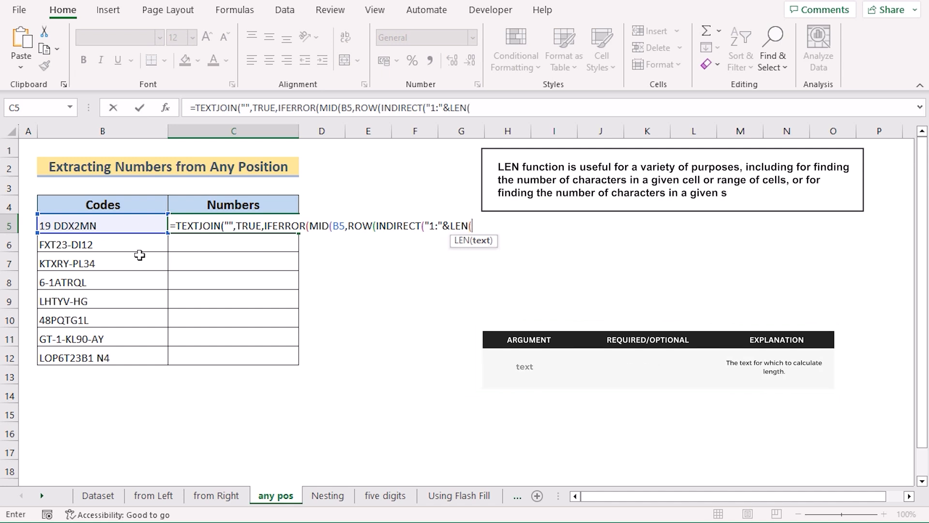
pyautogui.click(93, 228)
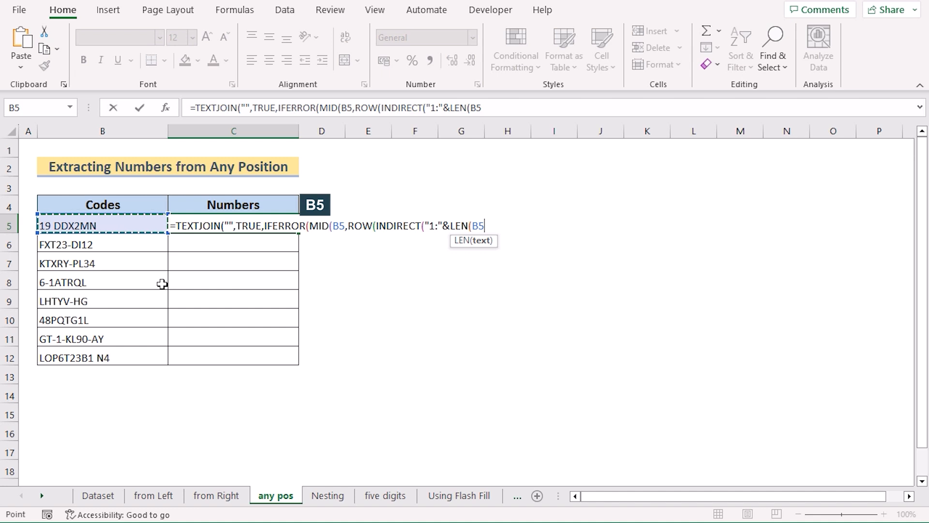
pyautogui.write('))')
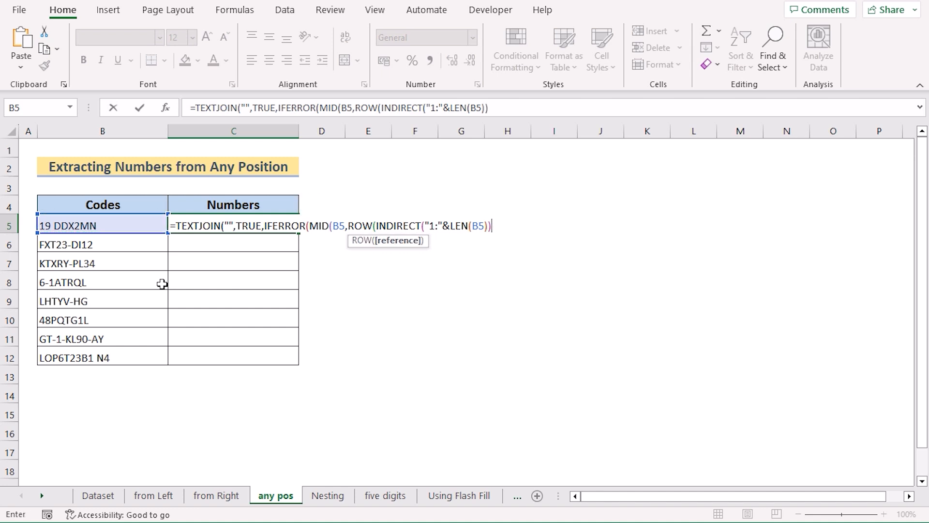
pyautogui.write('),')
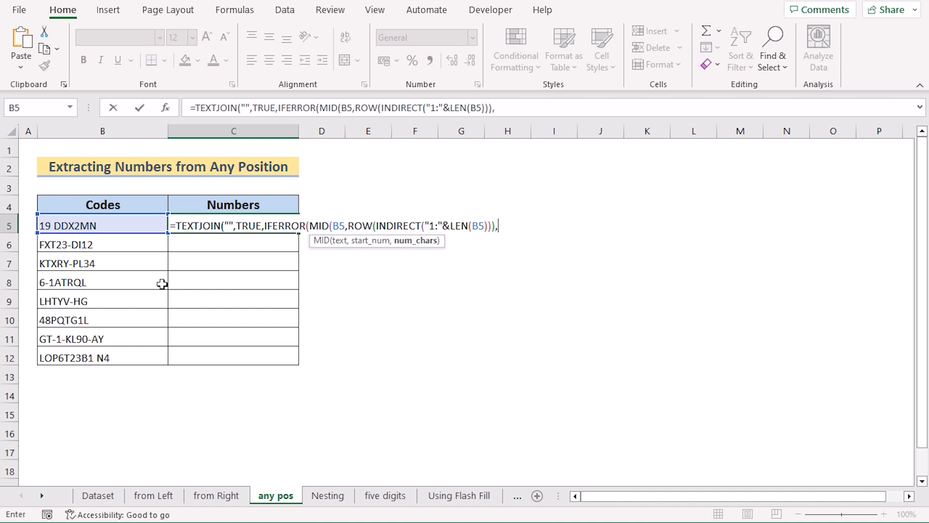
# Finish the C5 formula with 1)*1,"")) and enter it
pyautogui.write('1)*1')
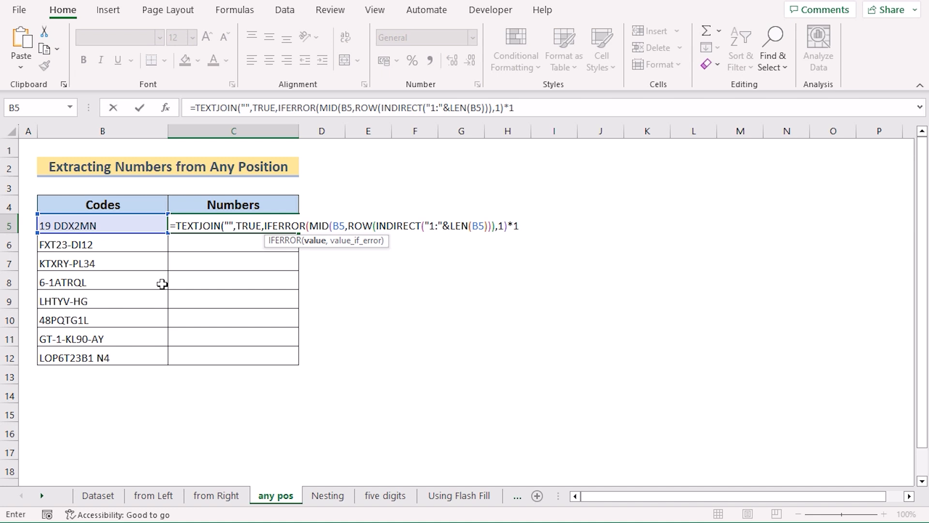
pyautogui.write(',""))')
pyautogui.press('Return')
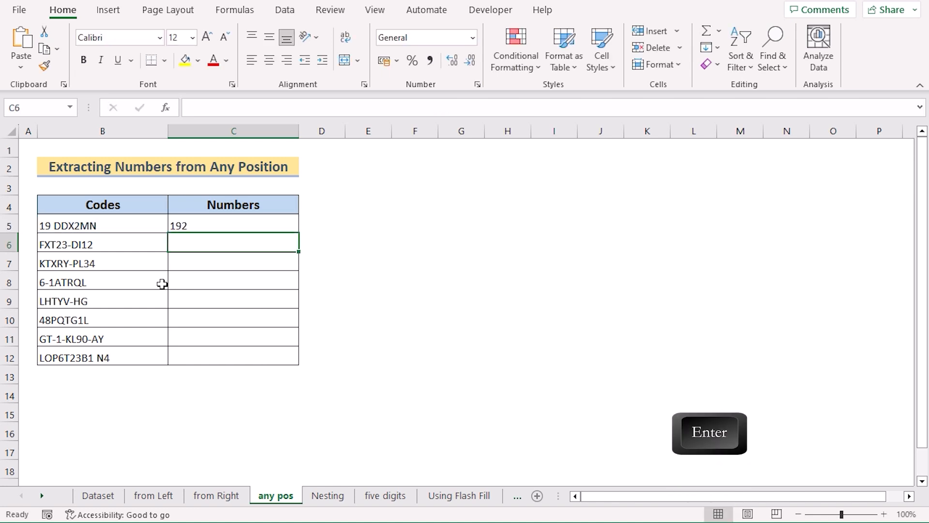
# Fill the TEXTJOIN formula from C5 down to C12 and check the result cell for code LHTYV-HG
pyautogui.click(196, 223)
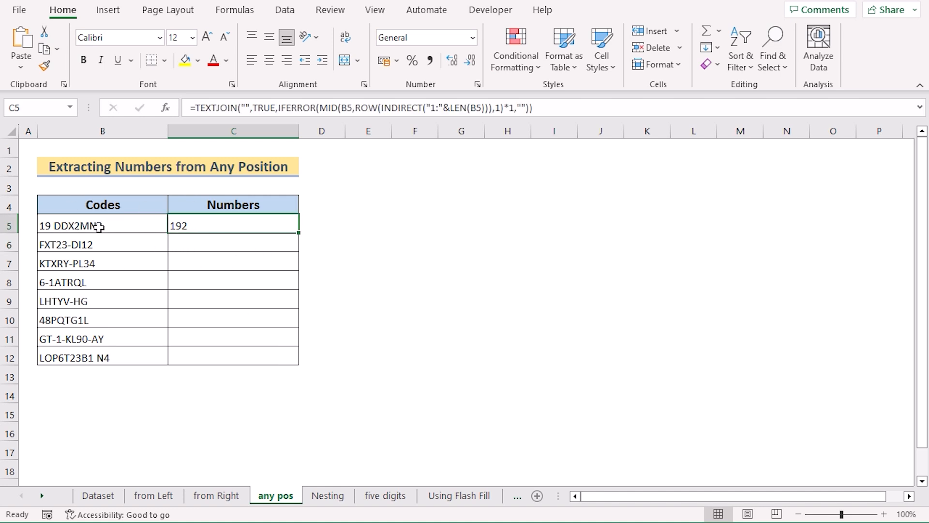
pyautogui.moveTo(299, 233); pyautogui.dragTo(298, 359)
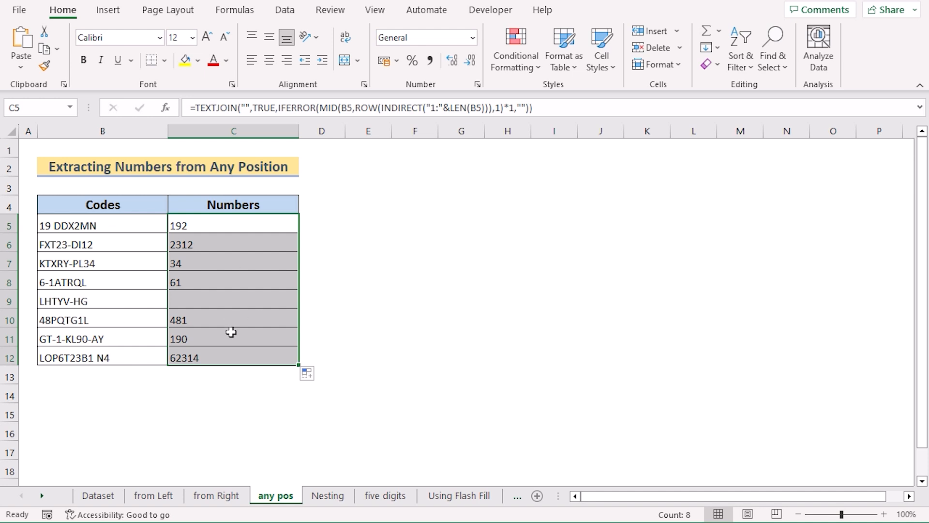
pyautogui.click(79, 301)
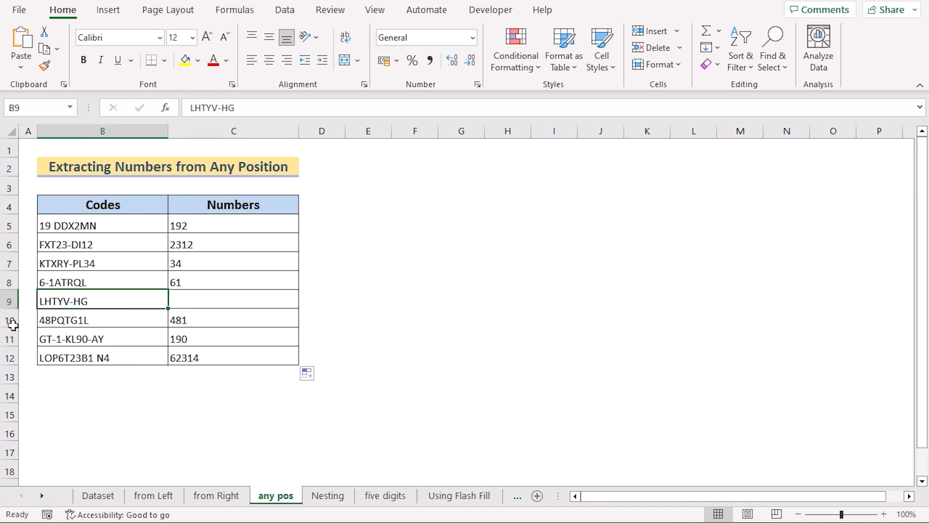
pyautogui.click(232, 302)
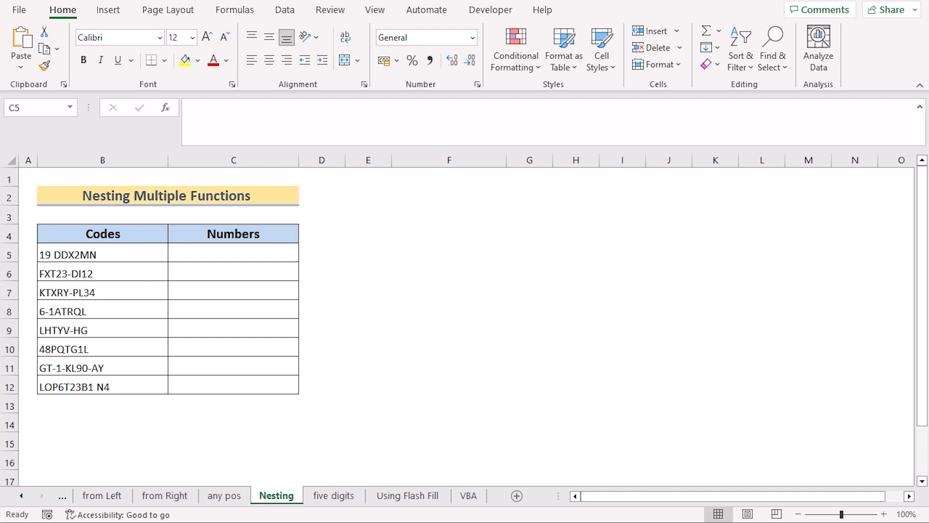
# On the Nesting sheet, put this formula in C5: =IF(SUM(LEN(B5)-LEN(SUBSTITUTE(B5, {"0","1","2","3","4","5","6","7","8","9"}, "")))>0,SUMPRODUCT(MID(0&B5, LARGE(INDEX(ISNUMBER(--MID(B5,ROW(INDIRECT("$1:$"&LEN(B5))),1))*ROW(INDIRECT("$1:$"&LEN(B5))),0), ROW(INDIRECT("$1:$"&LEN(B5))))+1,1) *10^ROW(INDIRECT("$1:$"&LEN(B5)))/10),"")
pyautogui.click(233, 253)
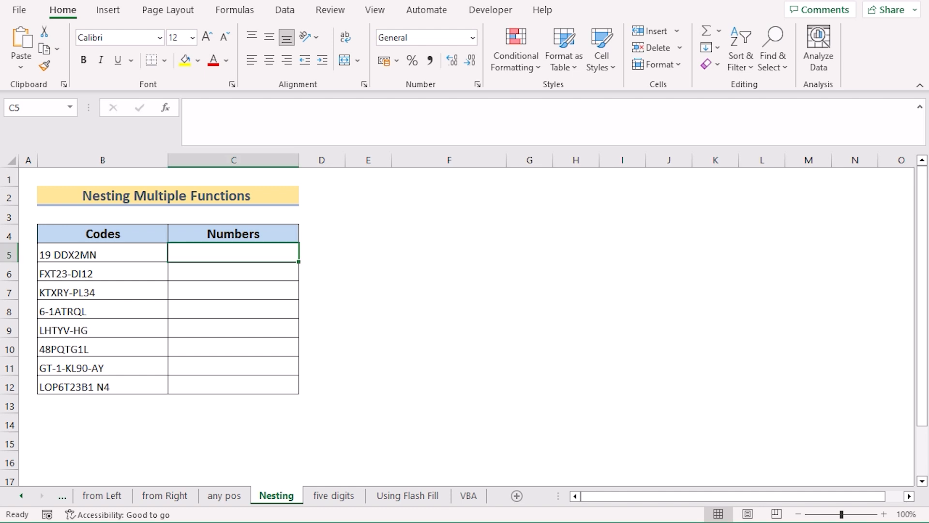
pyautogui.press('F2')
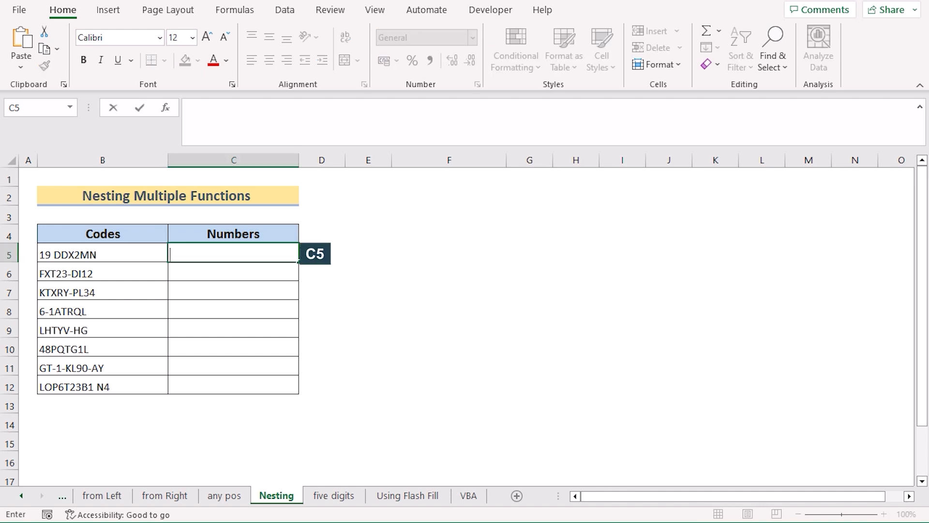
pyautogui.press('F2')
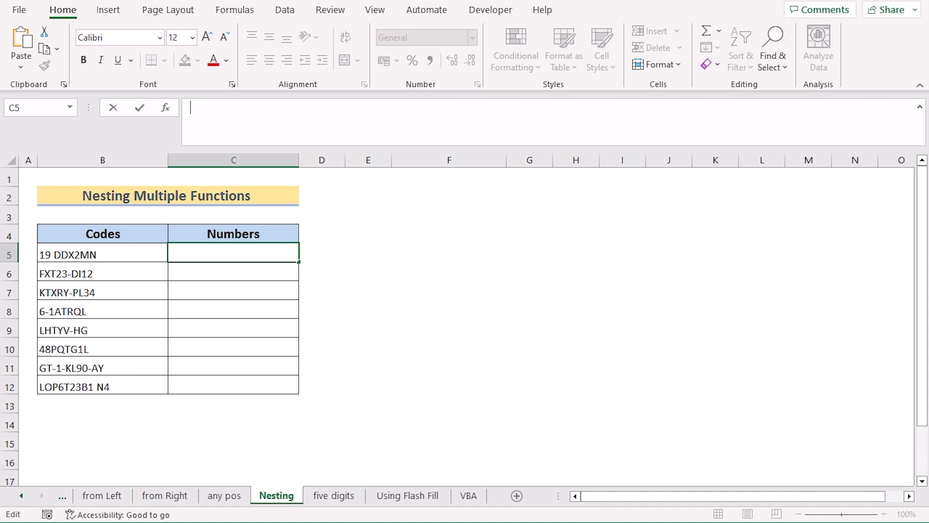
pyautogui.write('=IF(SUM(LEN(B5)-LEN(SUBSTITUTE(B5, {"0","1","2","3","4","5","6","7","8","9"}, "")))>0,SUMPRODUCT(MID(0&B5, LARGE(INDEX(ISNUMBER(--MID(B5,ROW(INDIRECT("$1:$"&LEN(B5))),1))*ROW(INDIRECT("$1:$"&LEN(B5))),0), ROW(INDIRECT("$1:$"&LEN(B5))))+1,1) *10^ROW(INDIRECT("$1:$"&LEN(B5)))/10),"")')
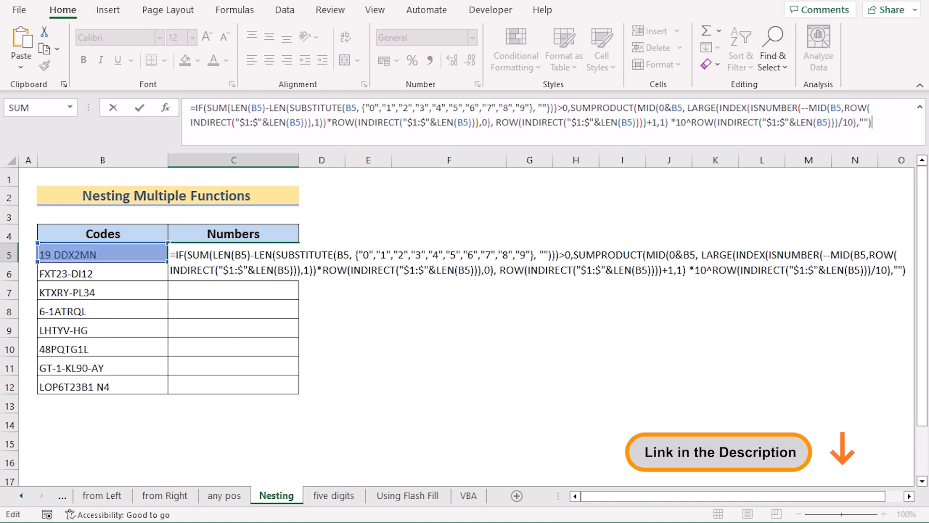
# Examine the IF function, its SUM(LEN(B5)-LEN(SUBSTITUTE(...)))>0 test and the SUMPRODUCT(MID(...)) part of the C5 formula
pyautogui.click(197, 108)
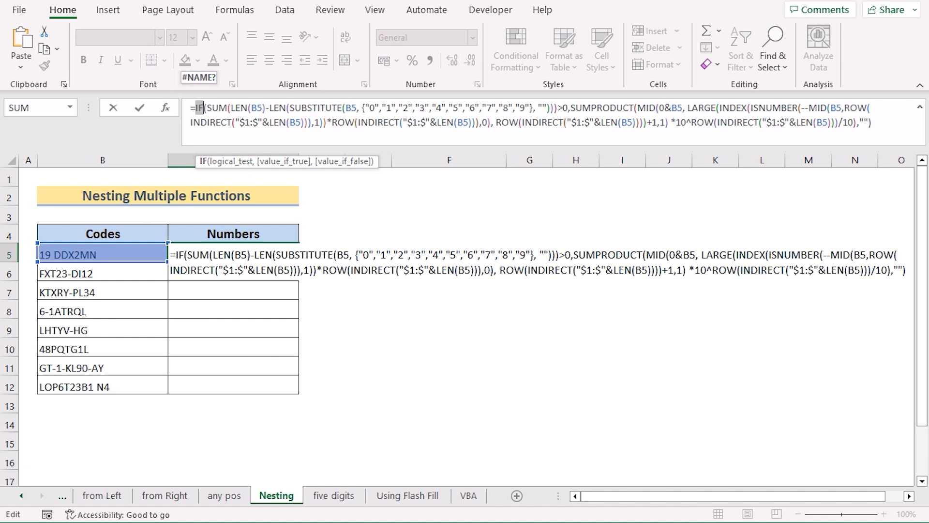
pyautogui.click(207, 107)
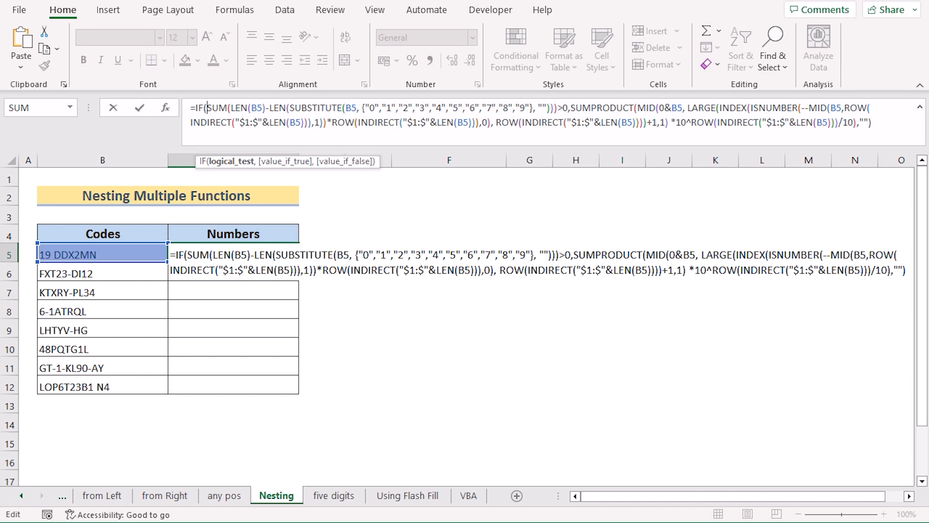
pyautogui.moveTo(207, 107); pyautogui.dragTo(576, 107)
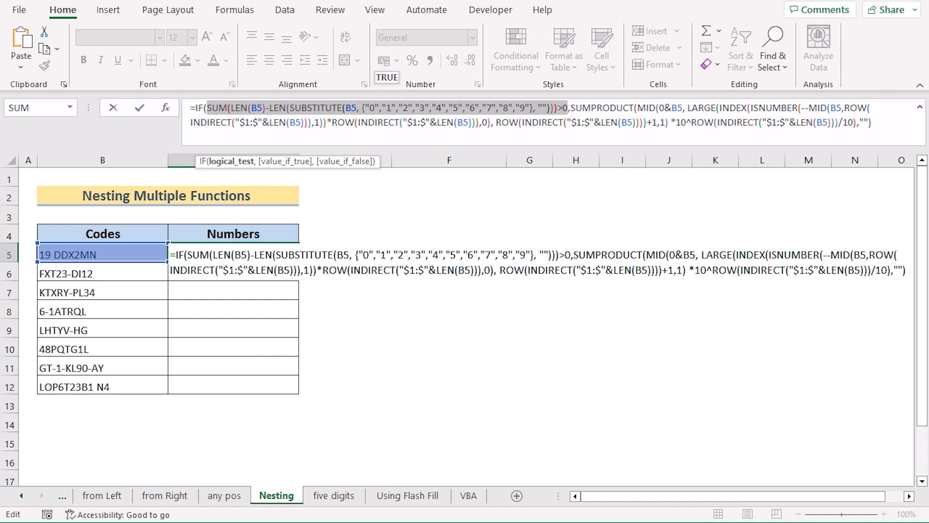
pyautogui.click(571, 107)
pyautogui.moveTo(571, 108); pyautogui.dragTo(637, 108)
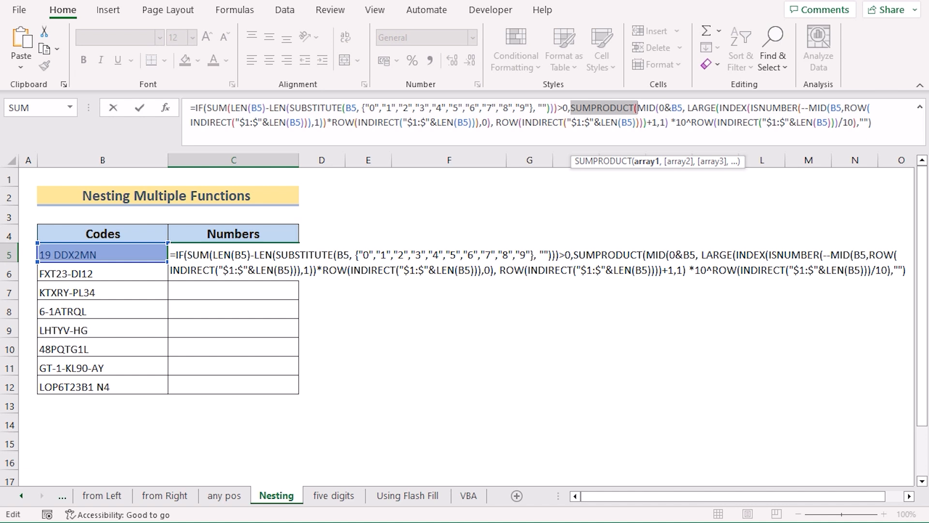
pyautogui.click(659, 107)
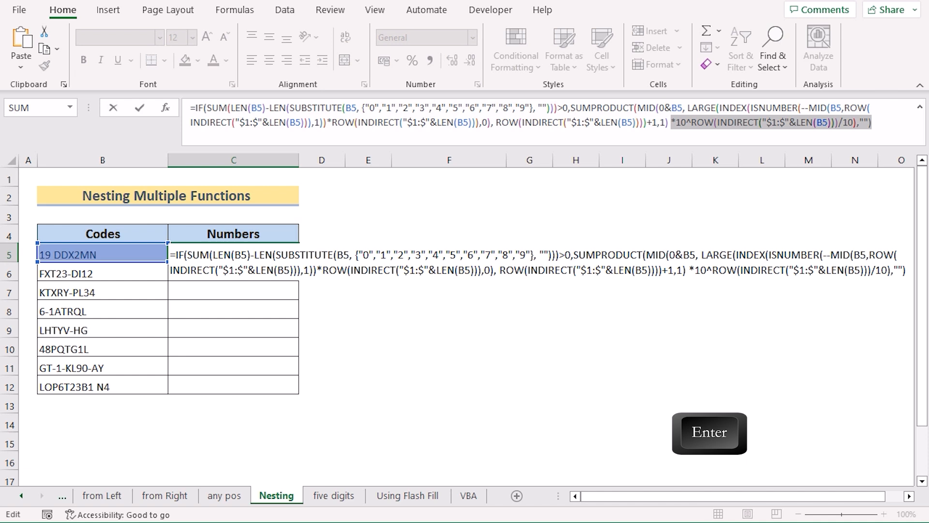
# Enter the nested formula in C5 and fill it down to C12
pyautogui.press('Return')
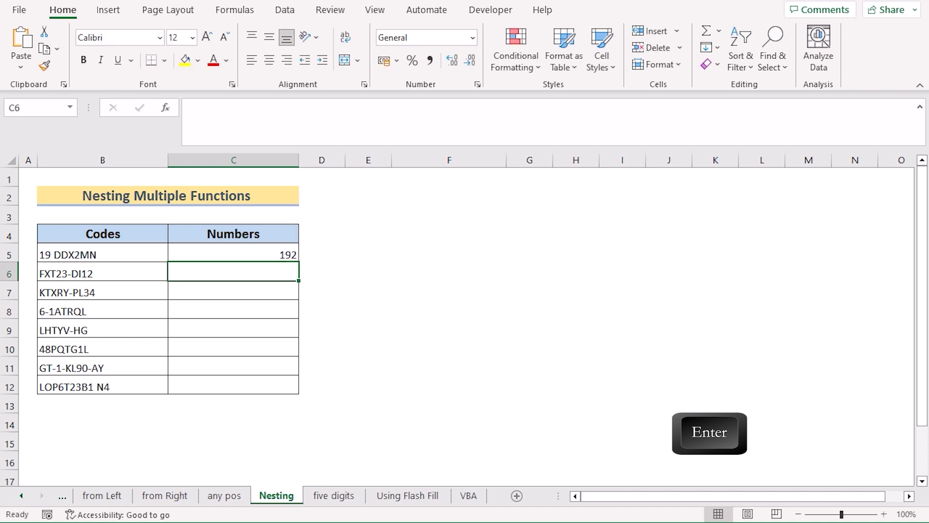
pyautogui.click(233, 254)
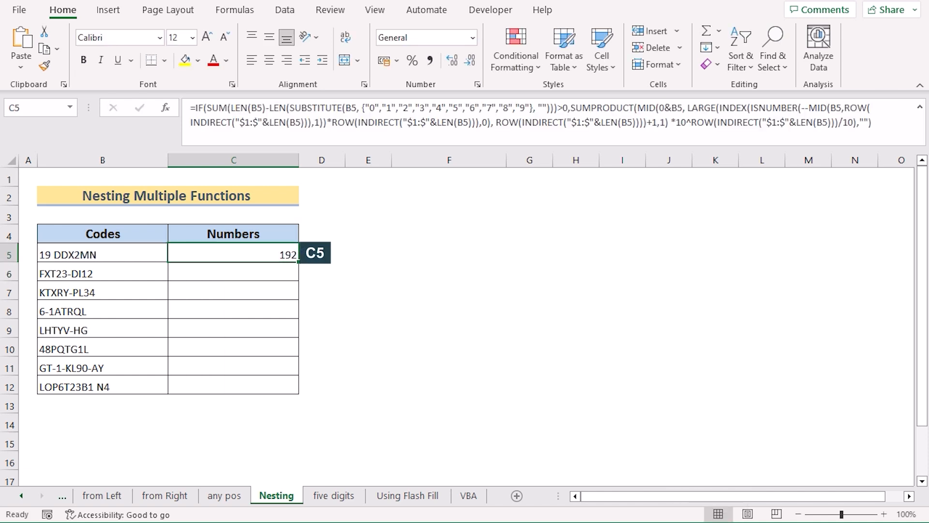
pyautogui.moveTo(299, 261); pyautogui.dragTo(299, 389)
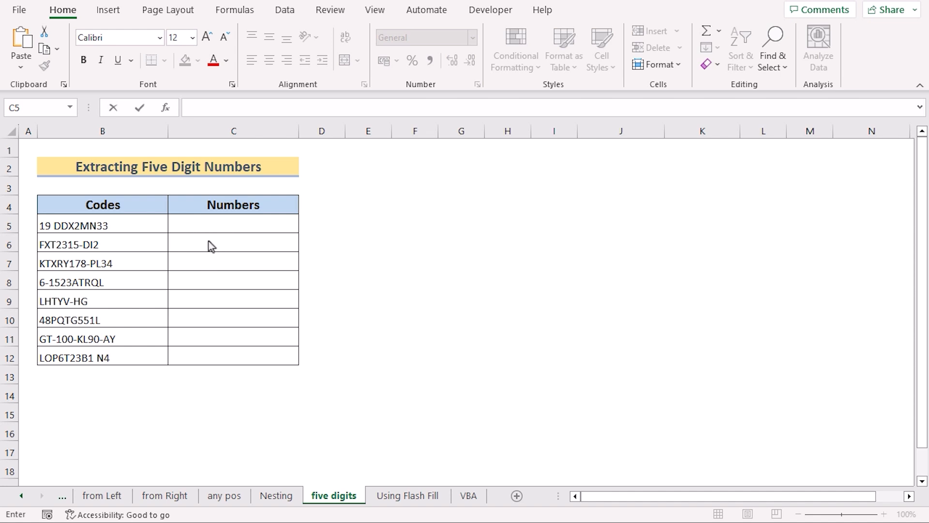
# On the five digits sheet, start a formula in C5 with =CONCAT(IFERROR(0+MID(
pyautogui.doubleClick(183, 225)
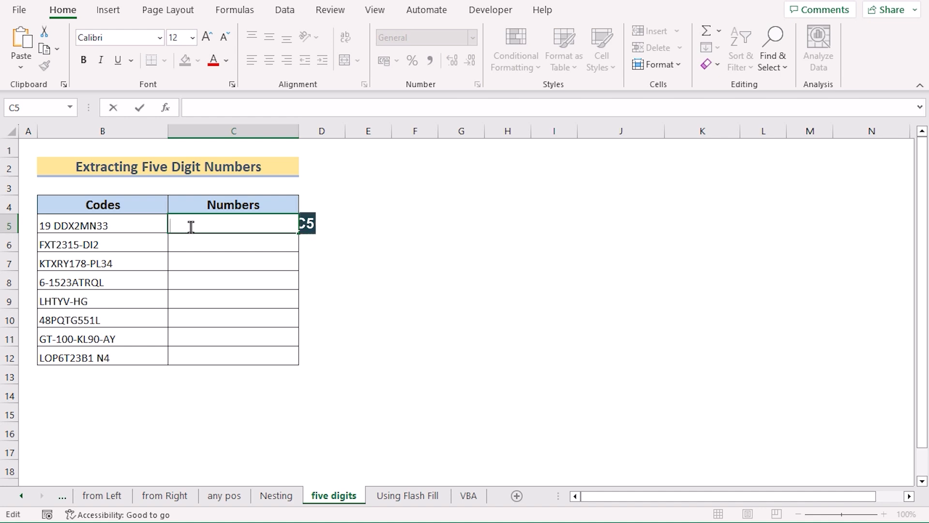
pyautogui.write('=')
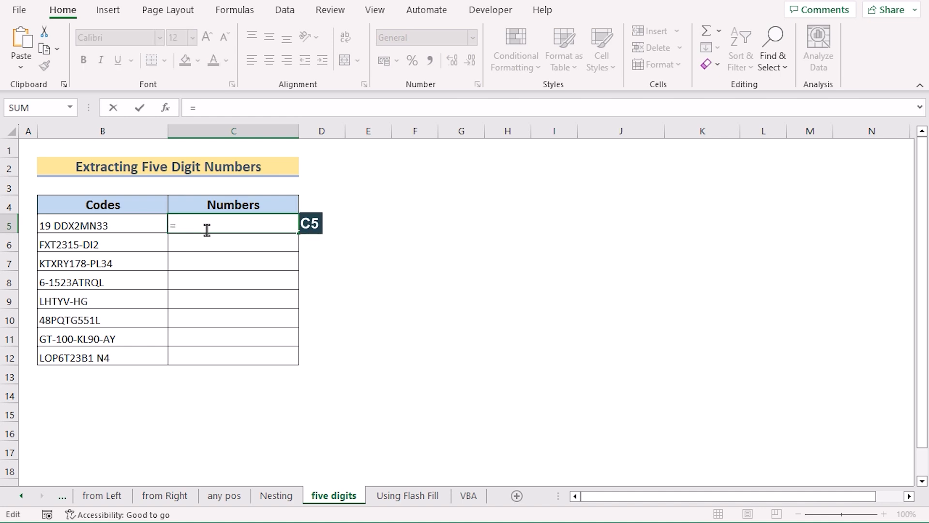
pyautogui.write('CONCAT')
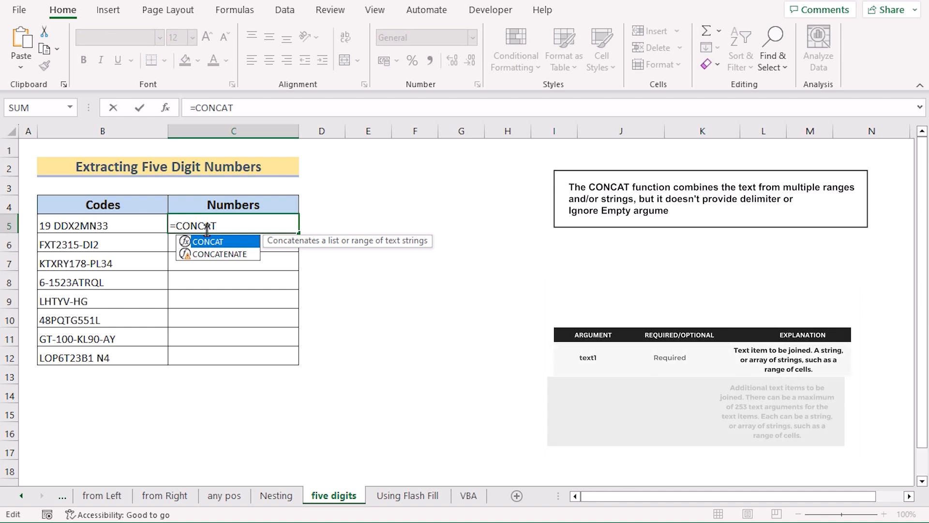
pyautogui.write('(')
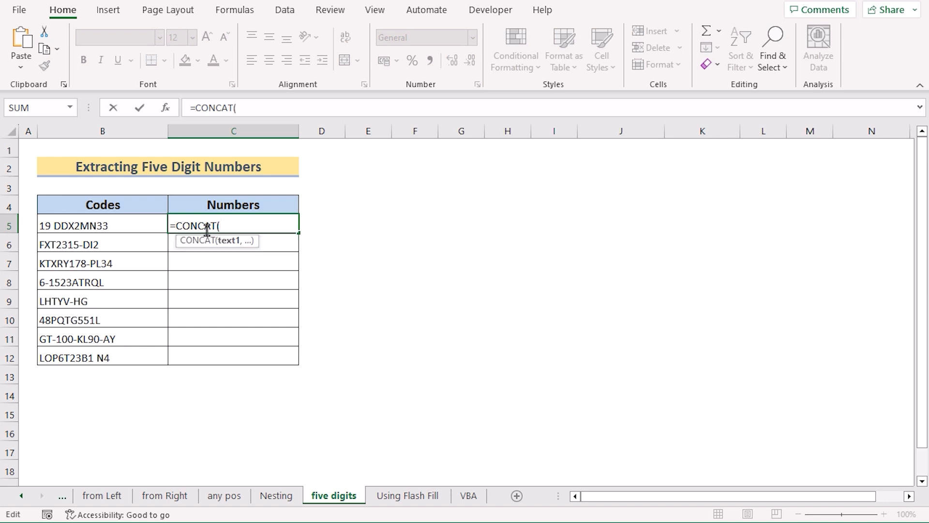
pyautogui.write('IFERROR(')
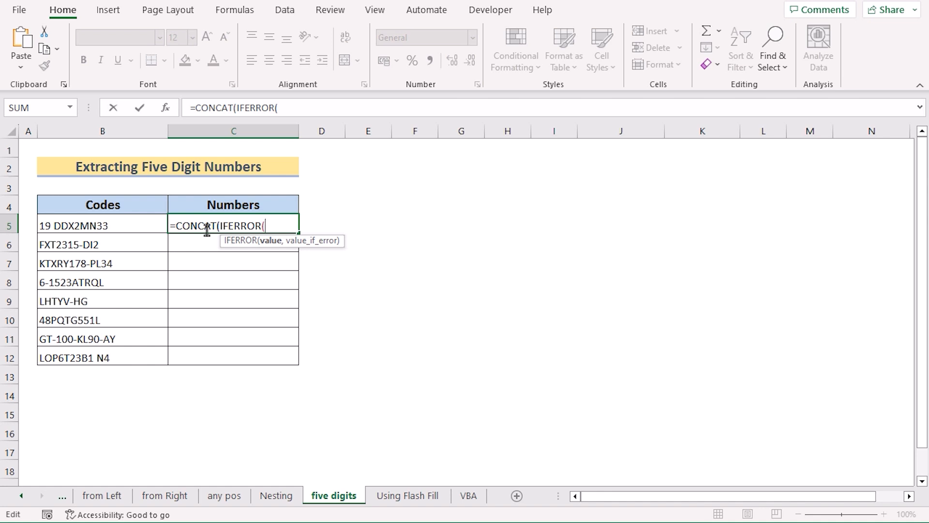
pyautogui.write('0+MI')
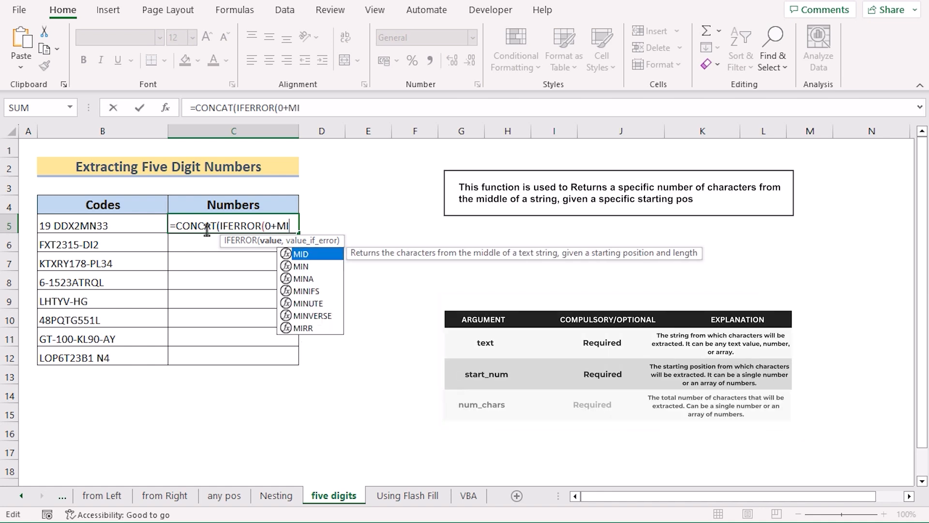
pyautogui.write('D(')
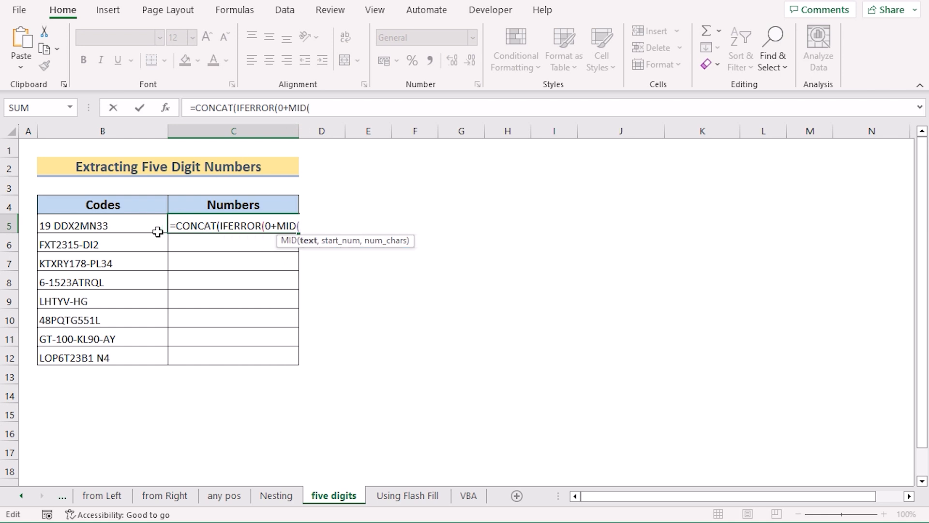
# Give the MID function in C5's formula cell B5 as its text and SEQUENCE(LEN(B5)) as its start number
pyautogui.click(115, 228)
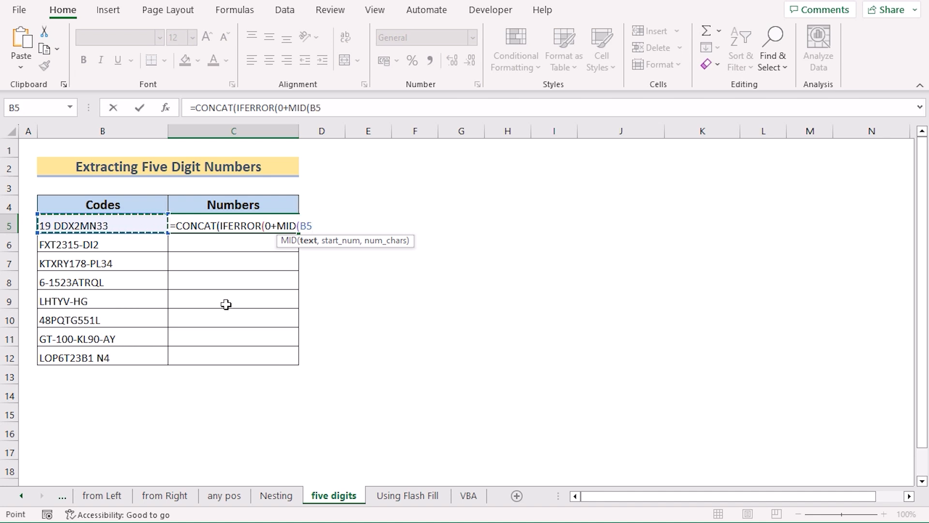
pyautogui.write(',')
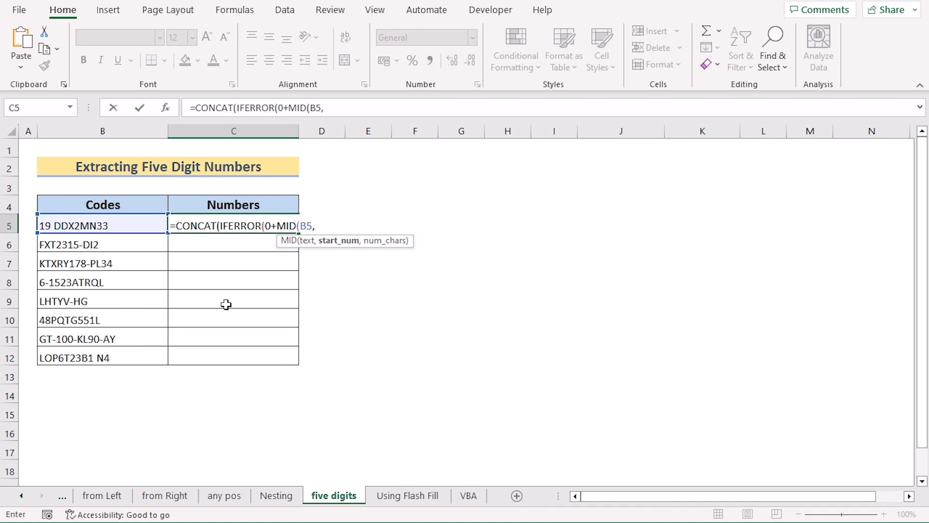
pyautogui.write('SE')
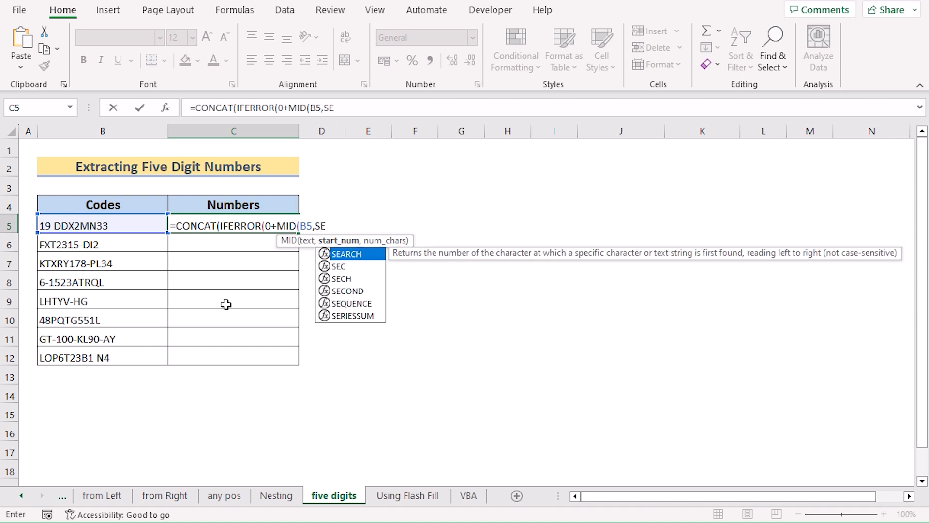
pyautogui.write('Q')
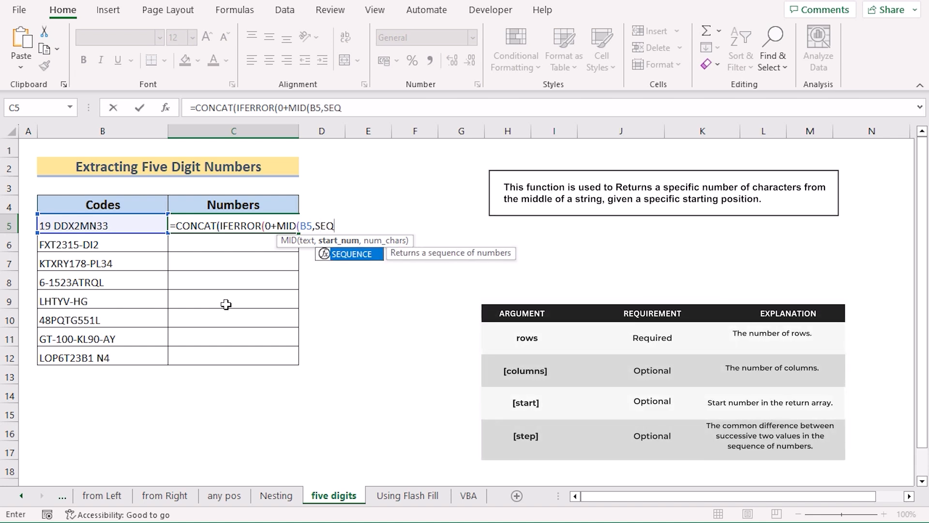
pyautogui.doubleClick(352, 255)
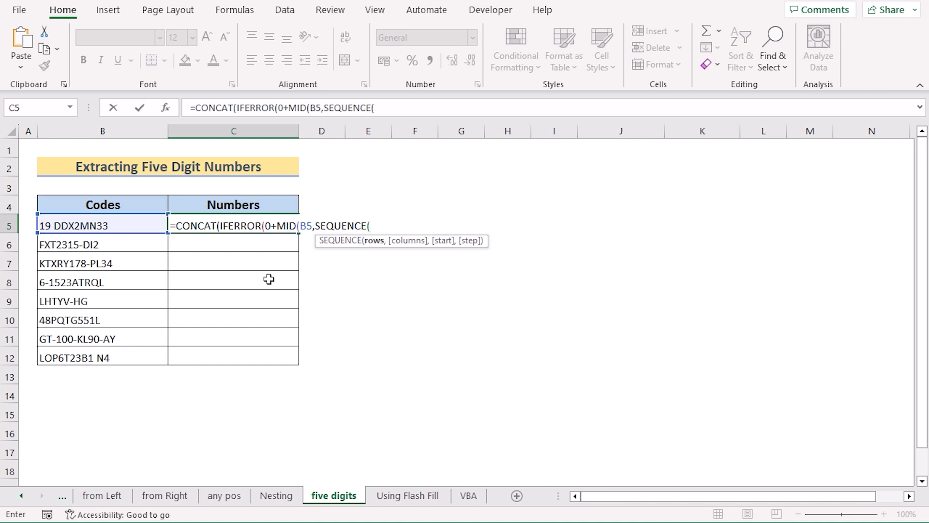
pyautogui.write('L')
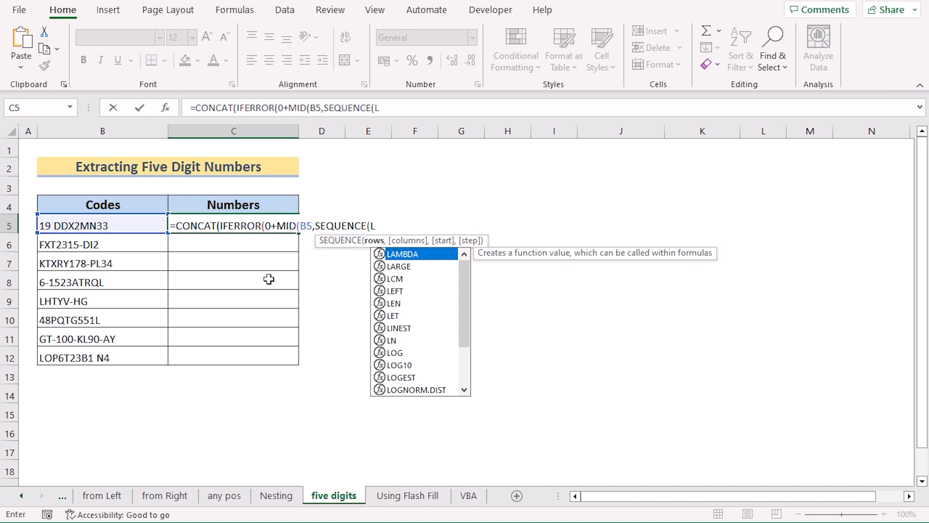
pyautogui.write('EN(')
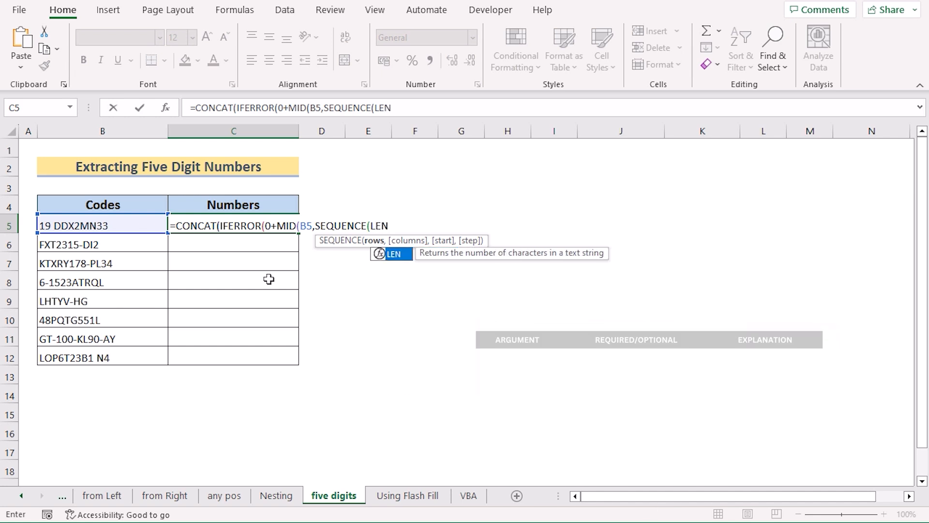
pyautogui.click(107, 228)
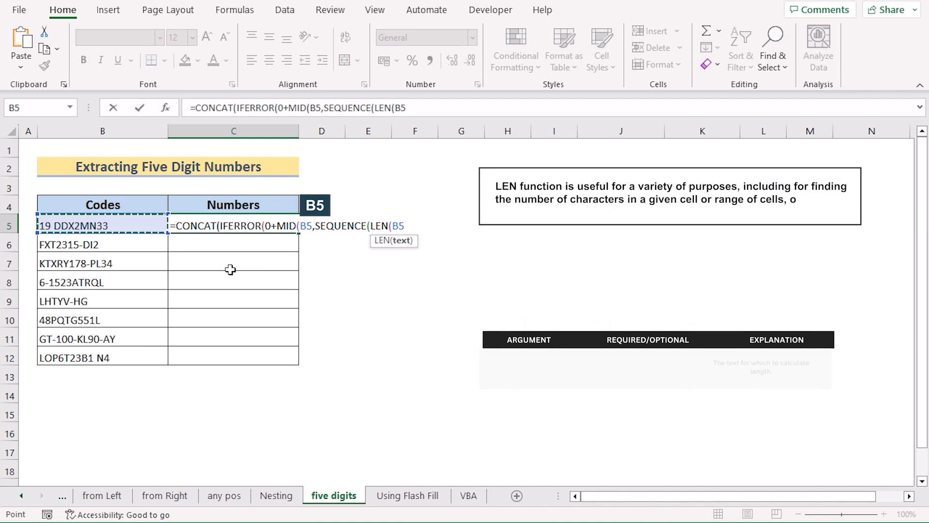
pyautogui.write('))')
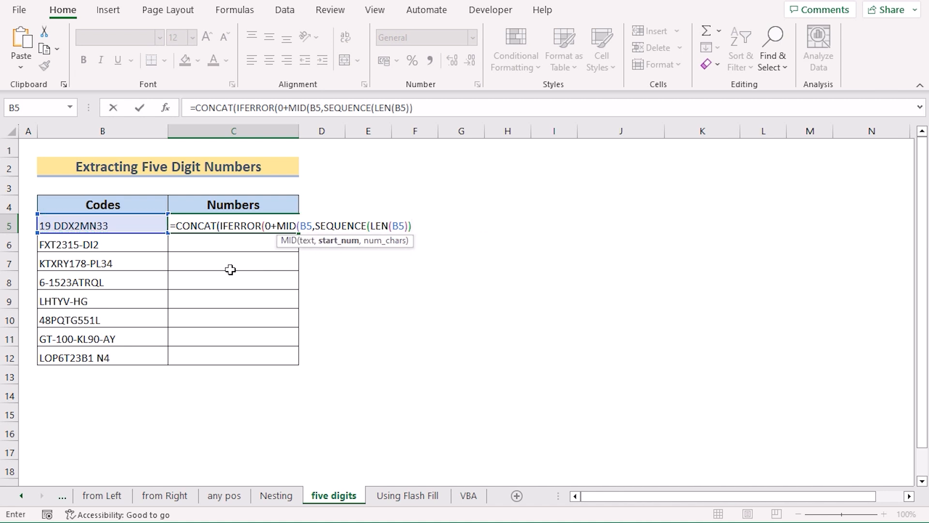
# Complete the C5 formula with 1 as MID's character count and "" as IFERROR's error value
pyautogui.write(',')
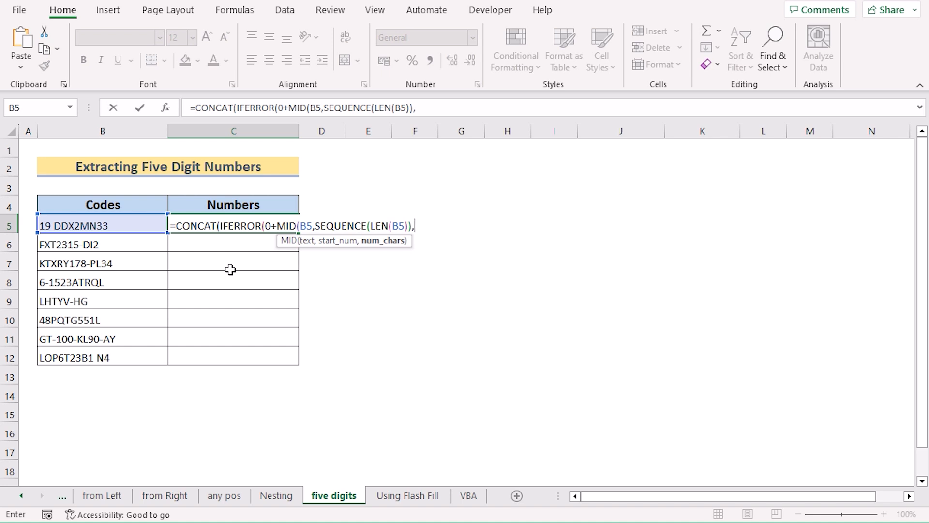
pyautogui.write('1)')
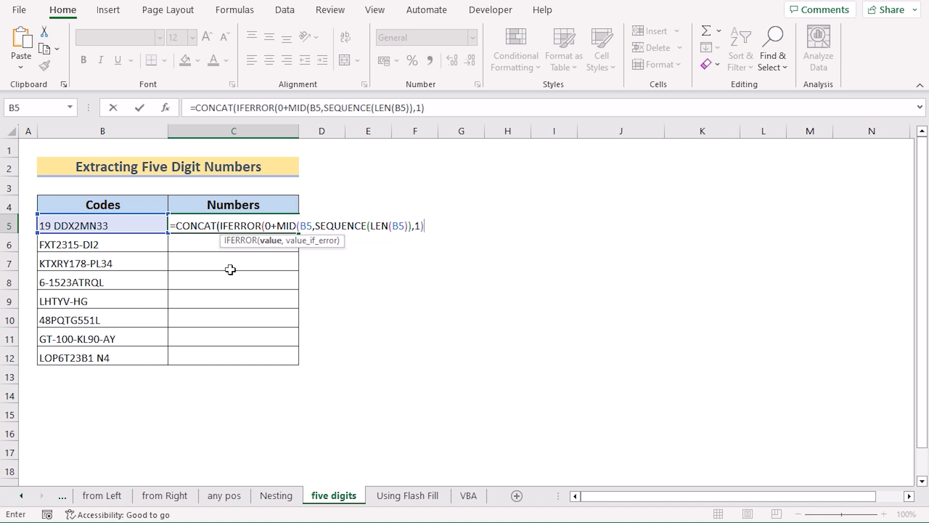
pyautogui.write(',')
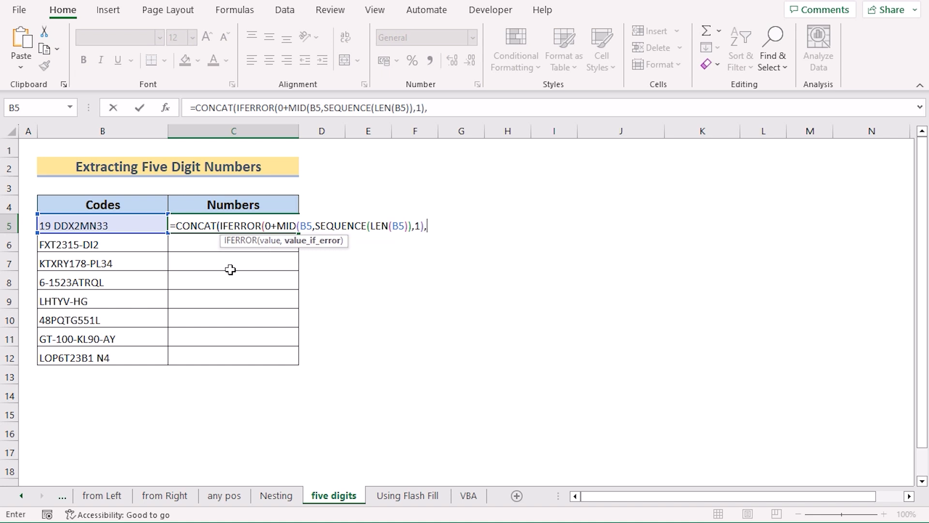
pyautogui.write('""))')
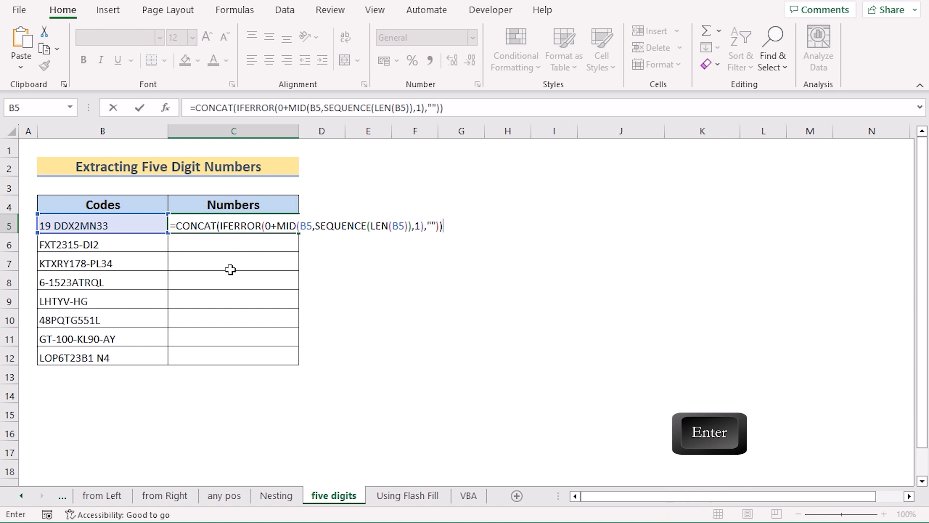
pyautogui.press('Return')
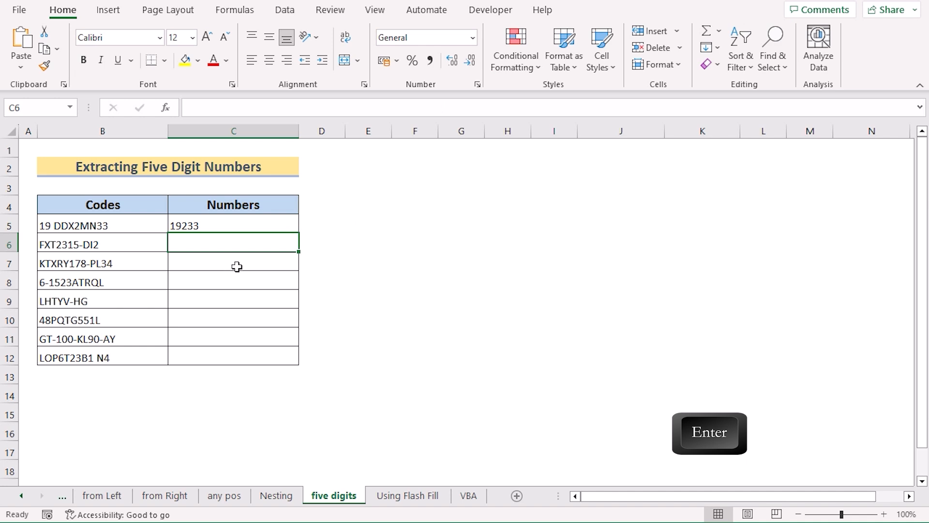
# Fill the CONCAT formula from C5 down to C12 and check the results against the codes, including LHTYV-HG
pyautogui.click(230, 224)
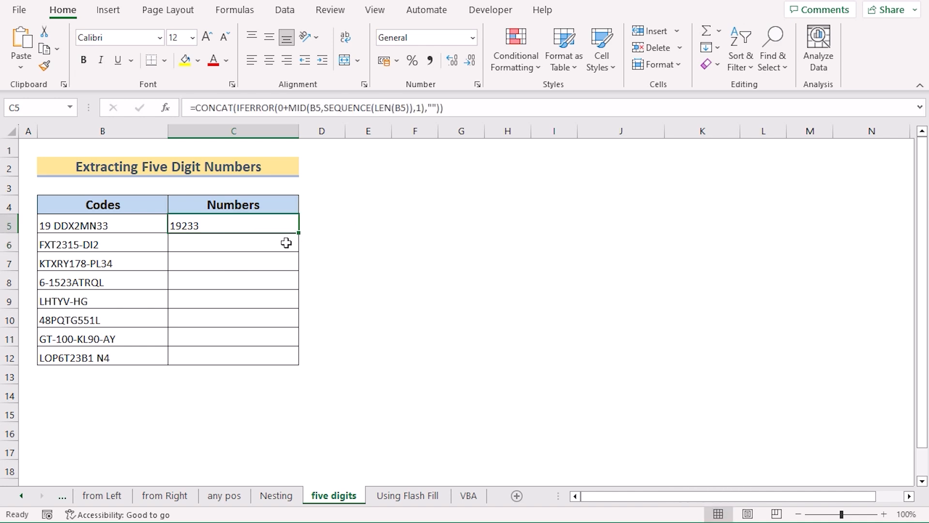
pyautogui.moveTo(300, 234); pyautogui.dragTo(285, 361)
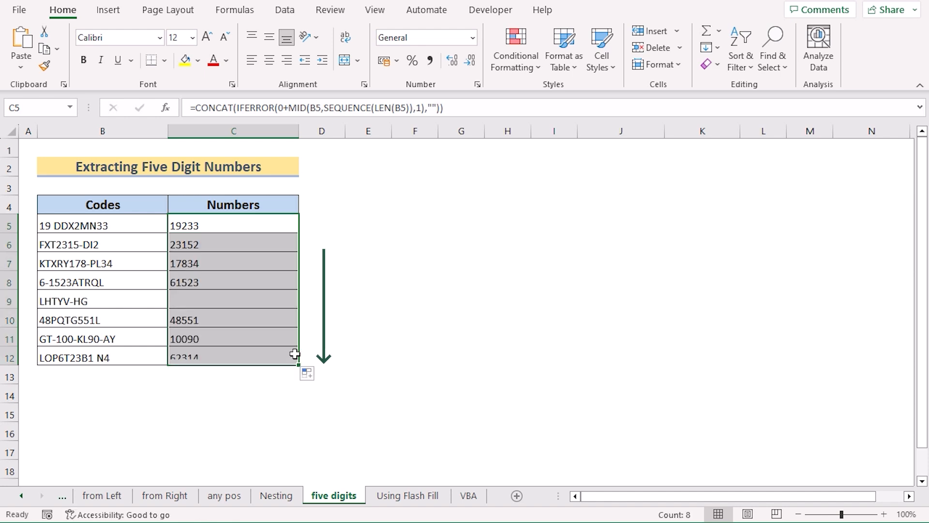
pyautogui.press('Down')
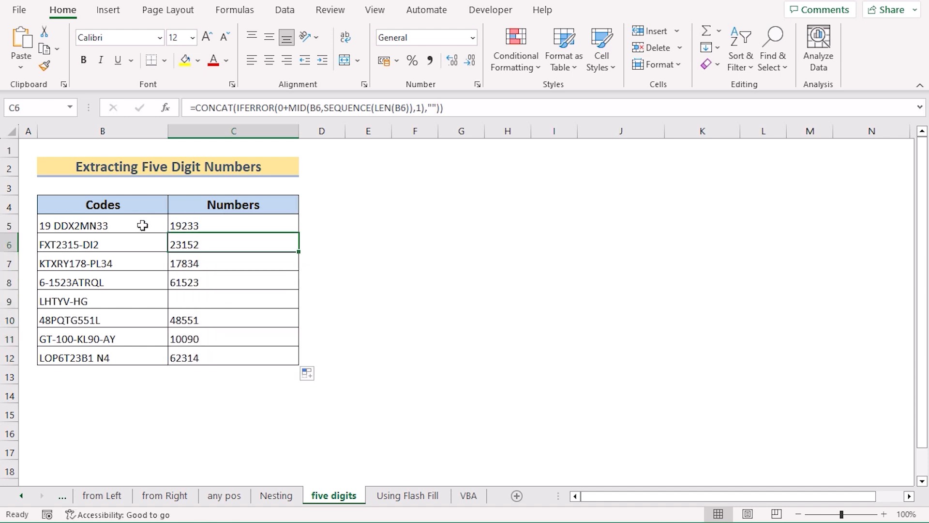
pyautogui.click(213, 227)
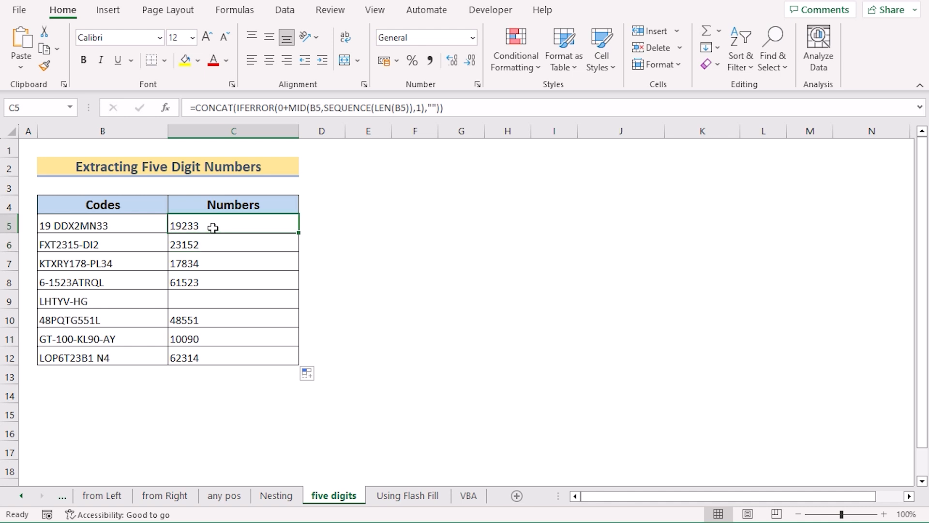
pyautogui.click(80, 299)
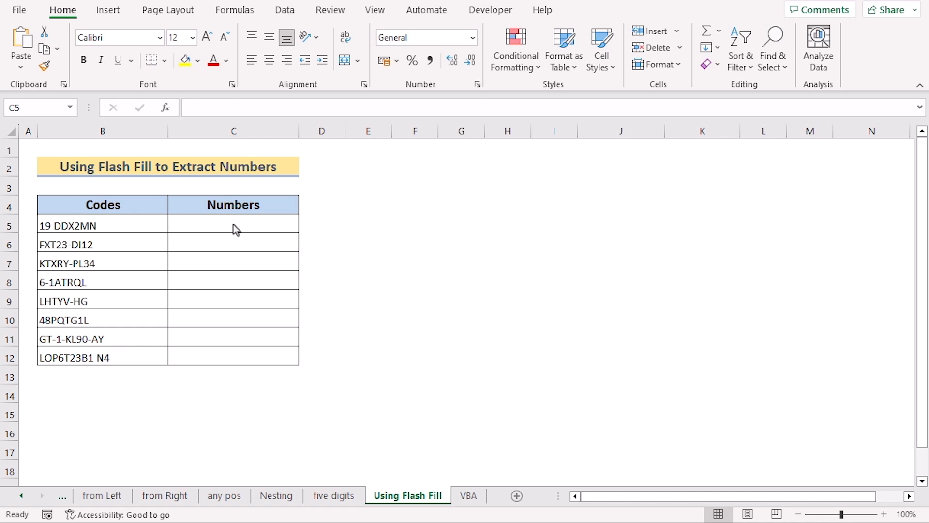
# On the Using Flash Fill sheet, enter 192 in C5 as the number for code 19 DDX2MN
pyautogui.click(233, 225)
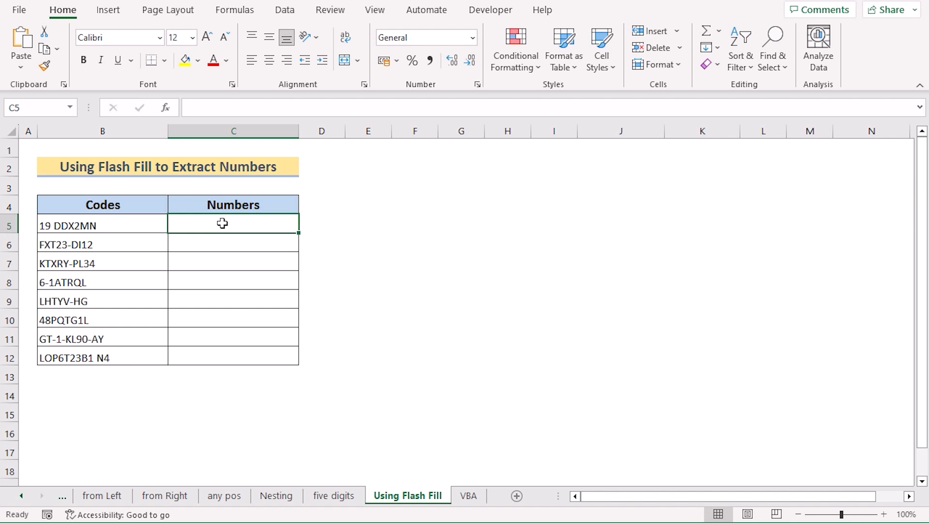
pyautogui.write('192')
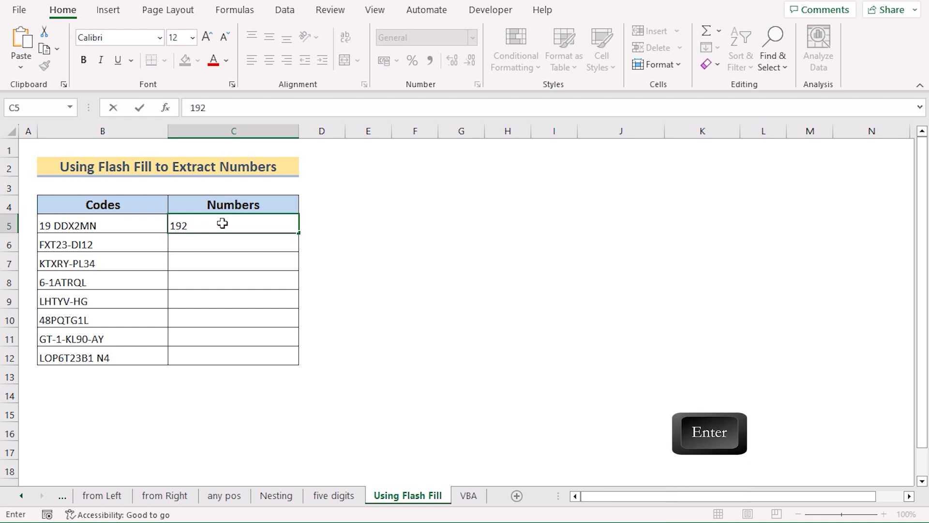
pyautogui.press('Return')
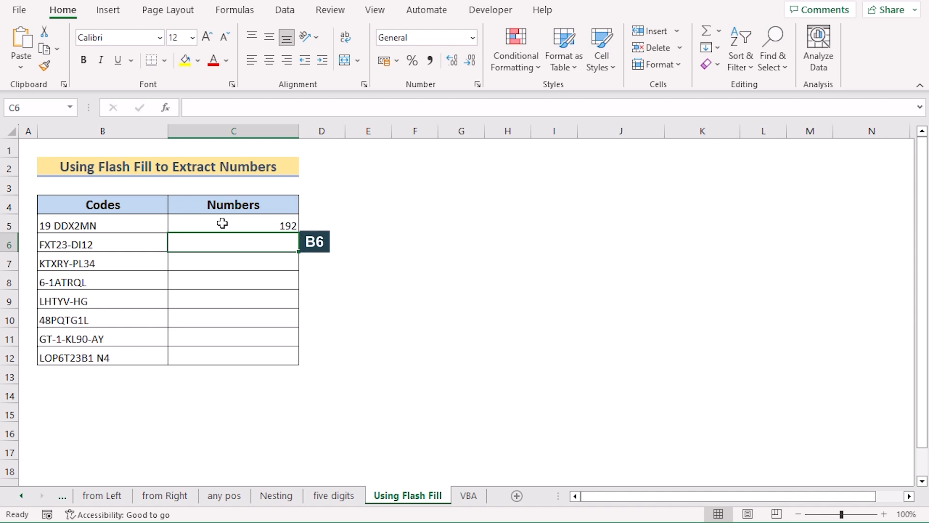
# Try Flash Fill by entering 2312 in C6 and accepting its suggestions, and clear C6:C12
pyautogui.write('2312')
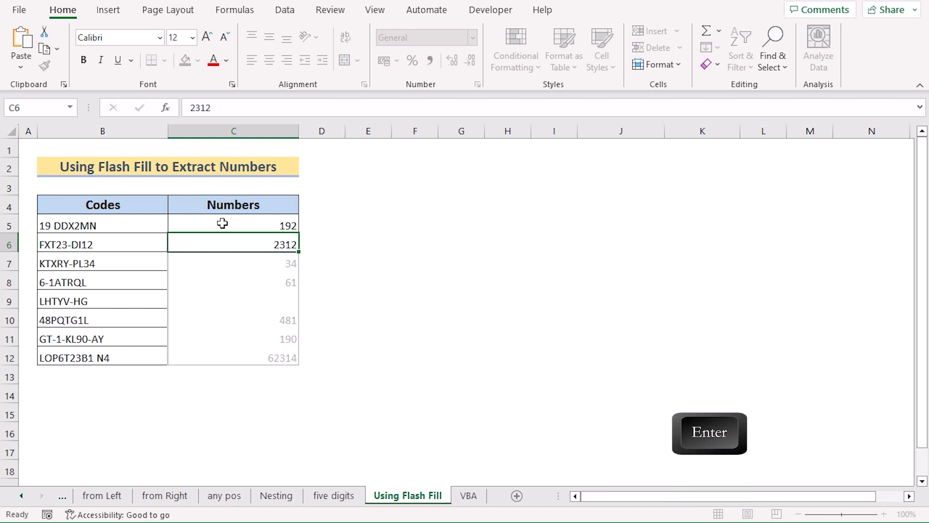
pyautogui.press('Return')
pyautogui.moveTo(253, 241); pyautogui.dragTo(249, 357)
pyautogui.press('Delete')
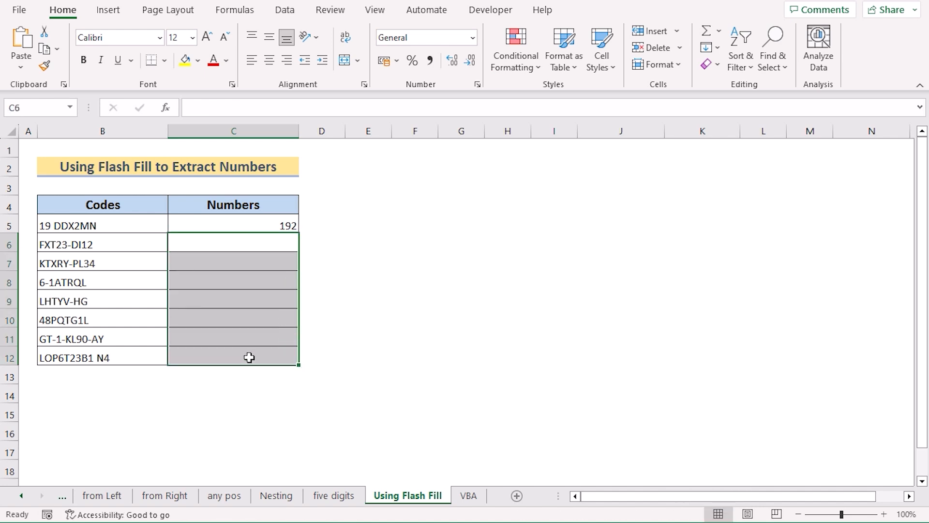
# Enter 2312 in C6 as the number for code FXT23-DI12, without filling the cells below
pyautogui.click(247, 246)
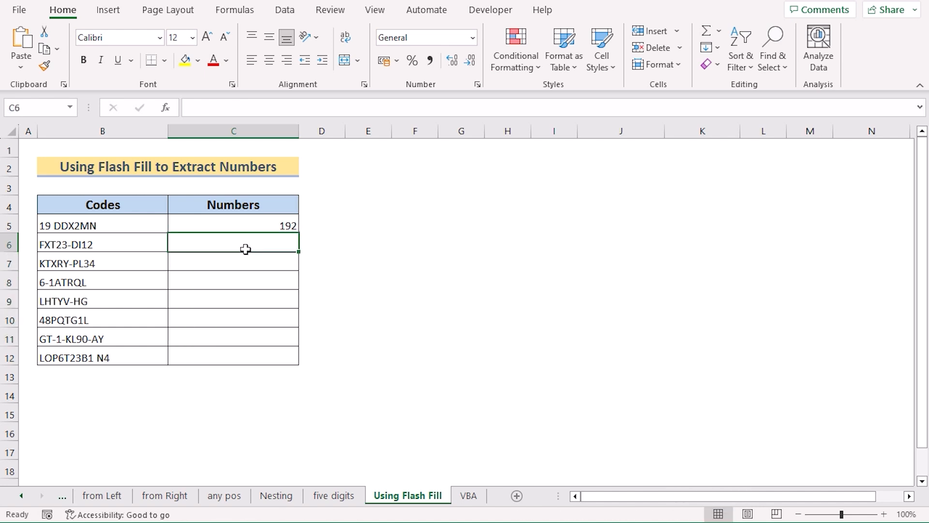
pyautogui.write('2')
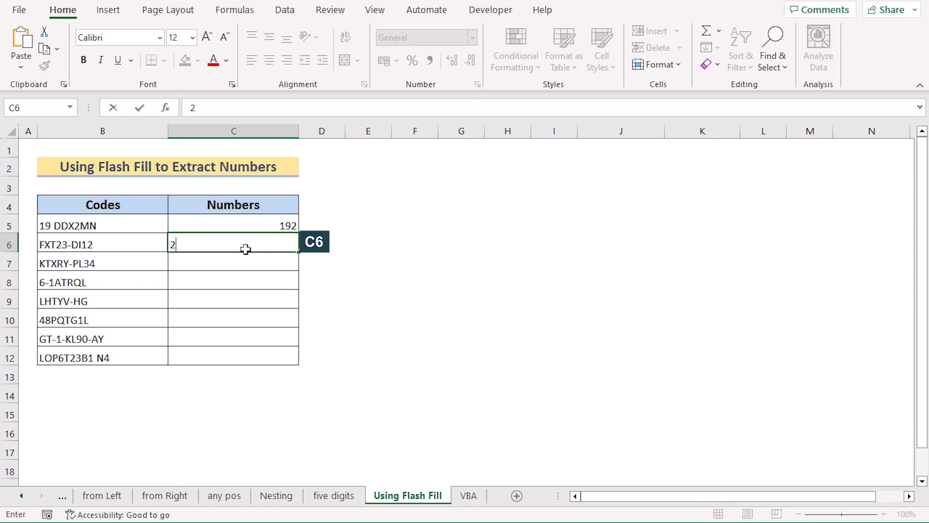
pyautogui.write('312')
pyautogui.press('Return')
# Fill C5:C6 down to C12, switch the filled series to Flash Fill, and check the result for code LHTYV-HG
pyautogui.click(258, 220)
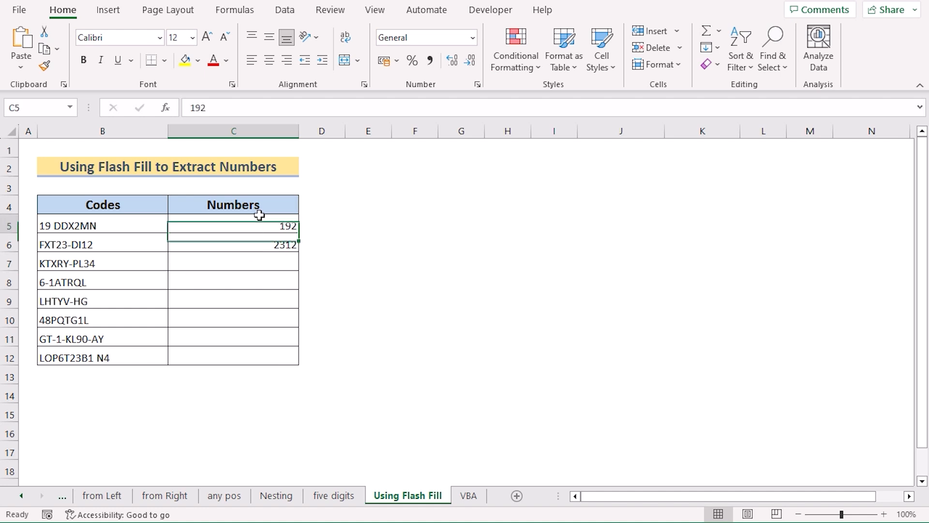
pyautogui.keyDown('shift'); pyautogui.click(257, 249); pyautogui.keyUp('shift')
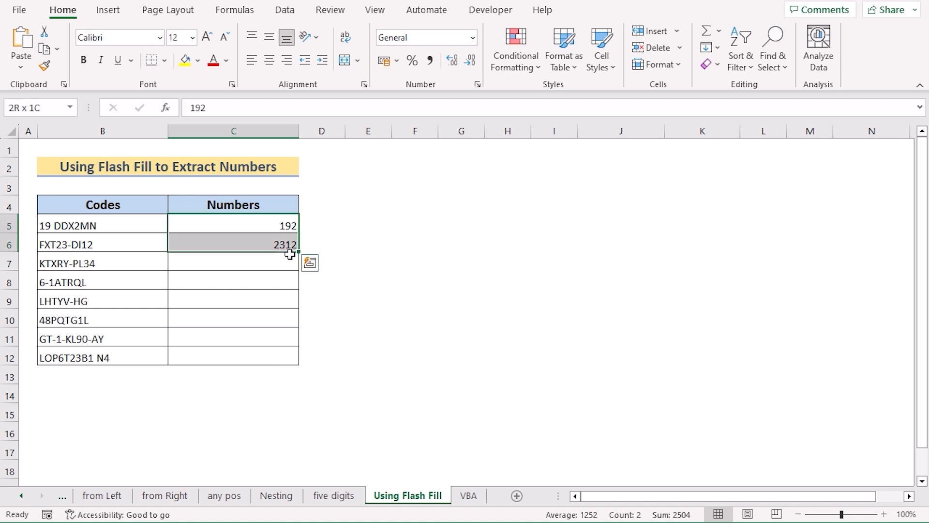
pyautogui.moveTo(299, 252); pyautogui.dragTo(300, 366)
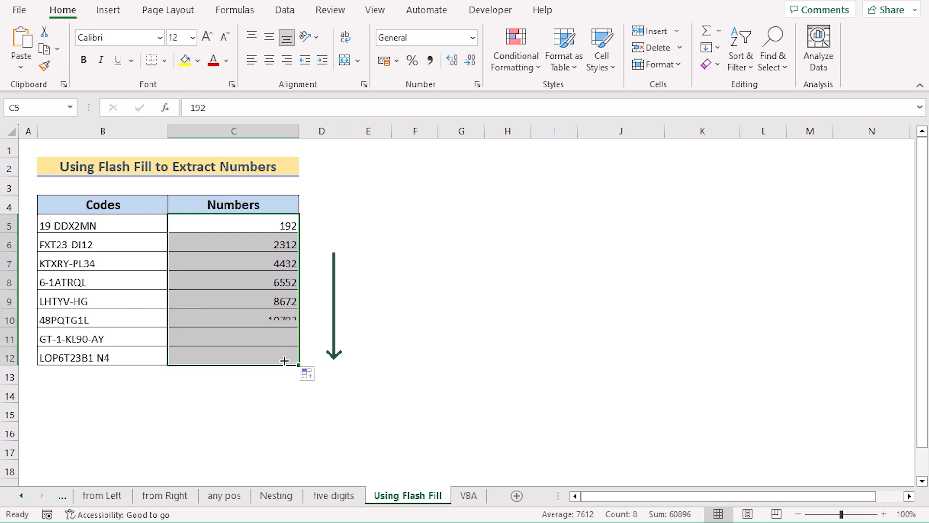
pyautogui.click(319, 373)
pyautogui.click(360, 458)
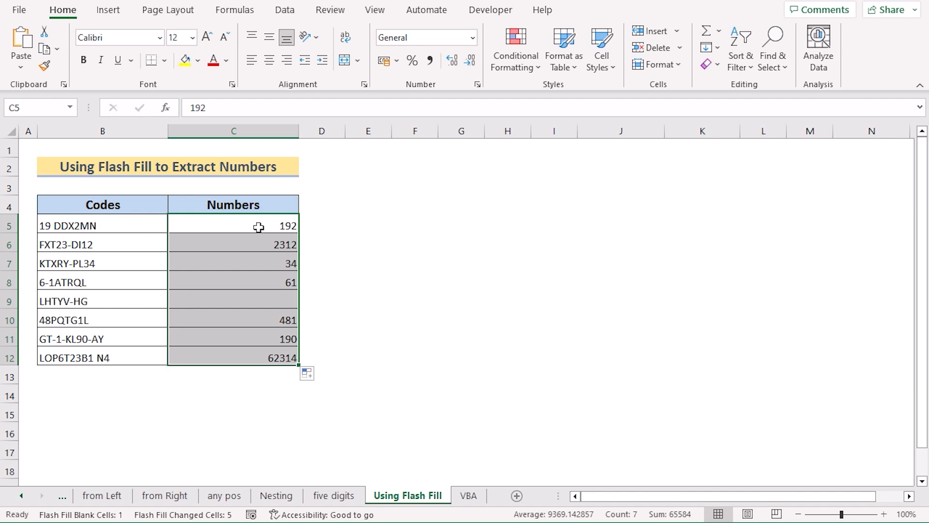
pyautogui.click(69, 300)
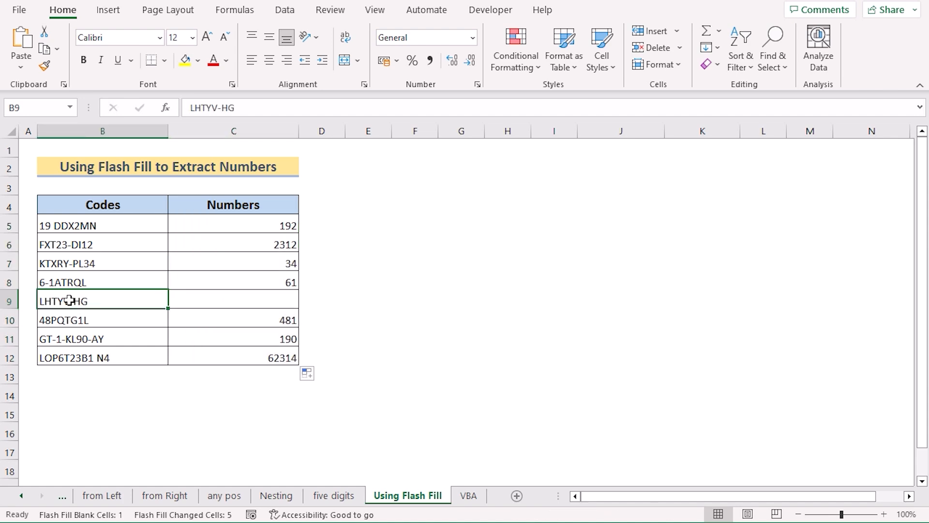
pyautogui.click(208, 299)
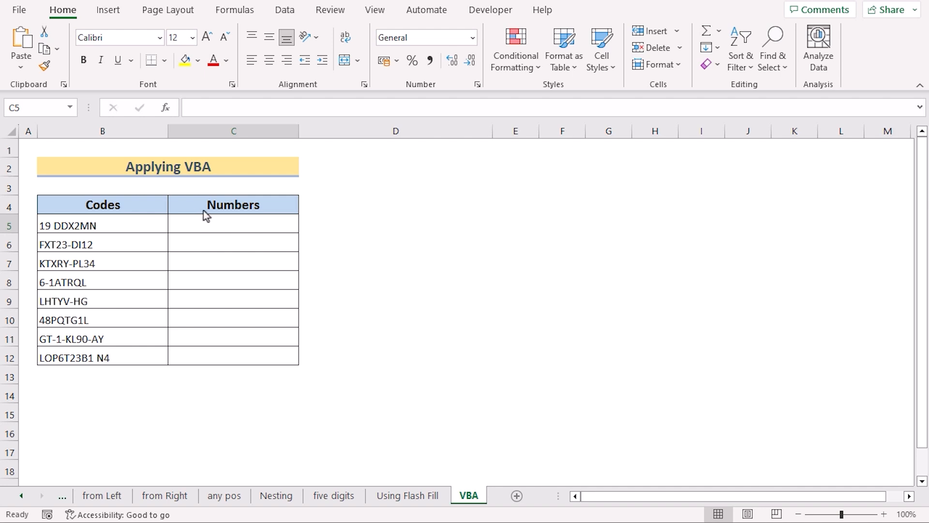
# On the VBA sheet, open the Visual Basic editor, insert a new module, and enlarge its code window to fill most of the editor
pyautogui.click(489, 11)
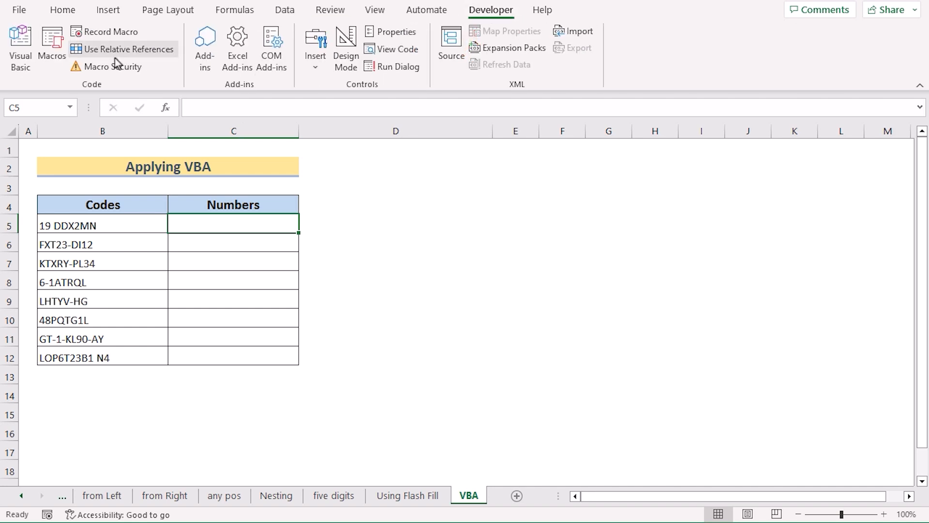
pyautogui.click(22, 65)
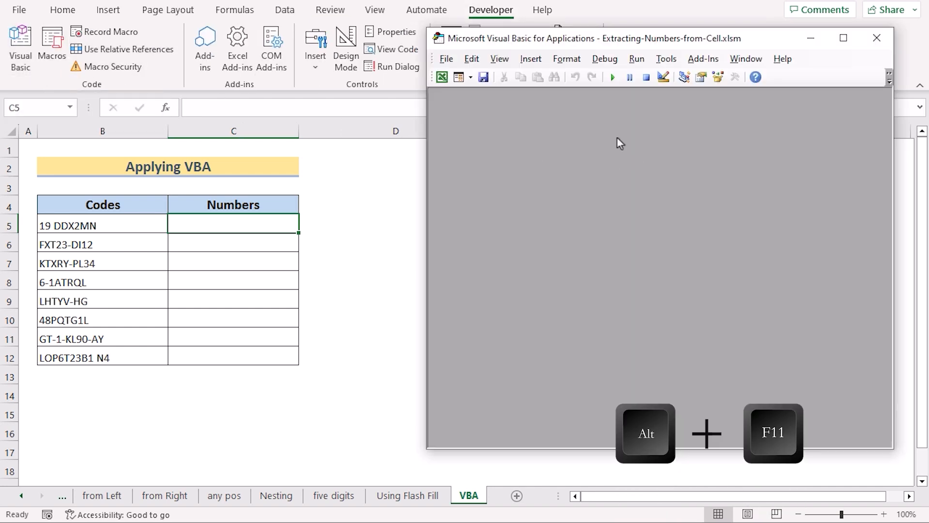
pyautogui.click(541, 61)
pyautogui.click(579, 108)
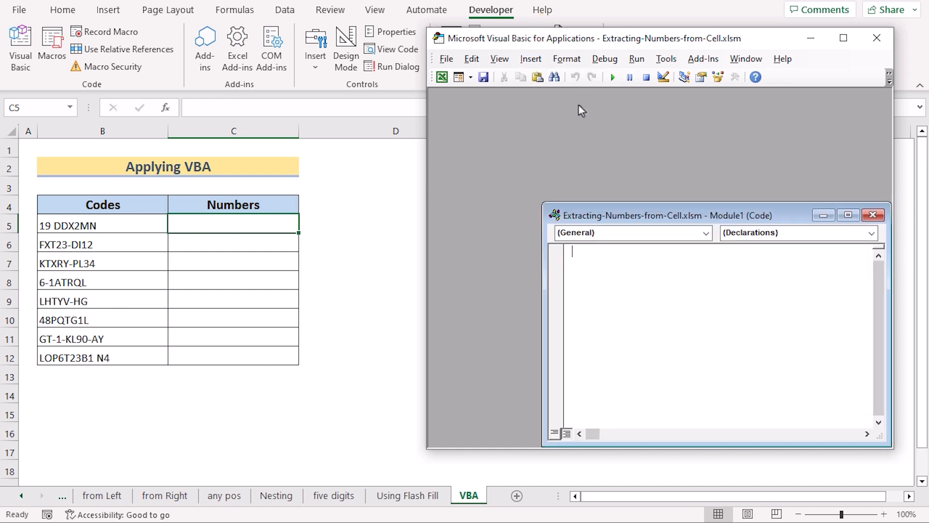
pyautogui.moveTo(629, 215); pyautogui.dragTo(536, 94)
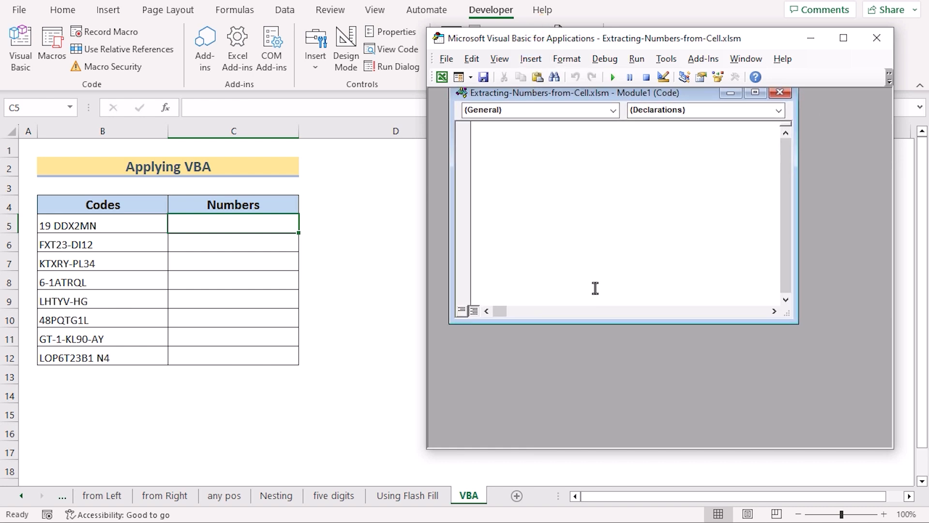
pyautogui.moveTo(597, 323); pyautogui.dragTo(624, 440)
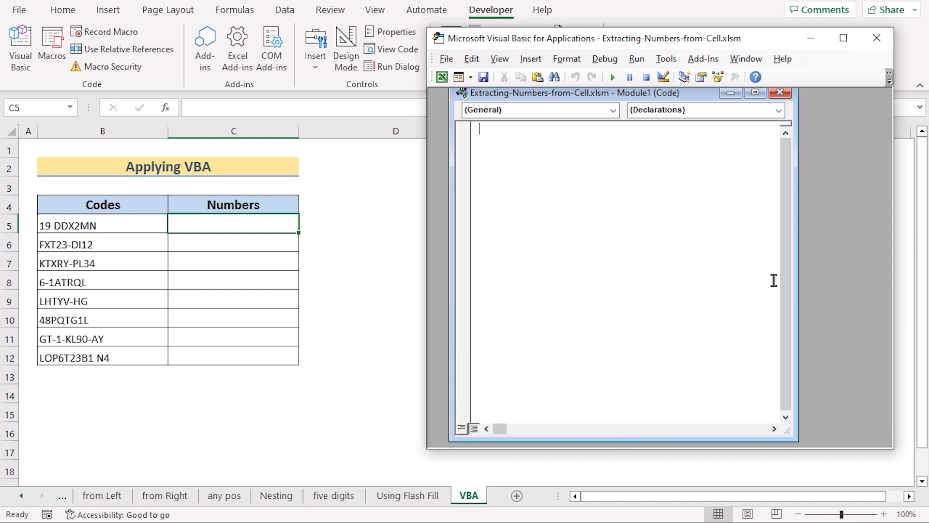
pyautogui.moveTo(797, 262); pyautogui.dragTo(867, 266)
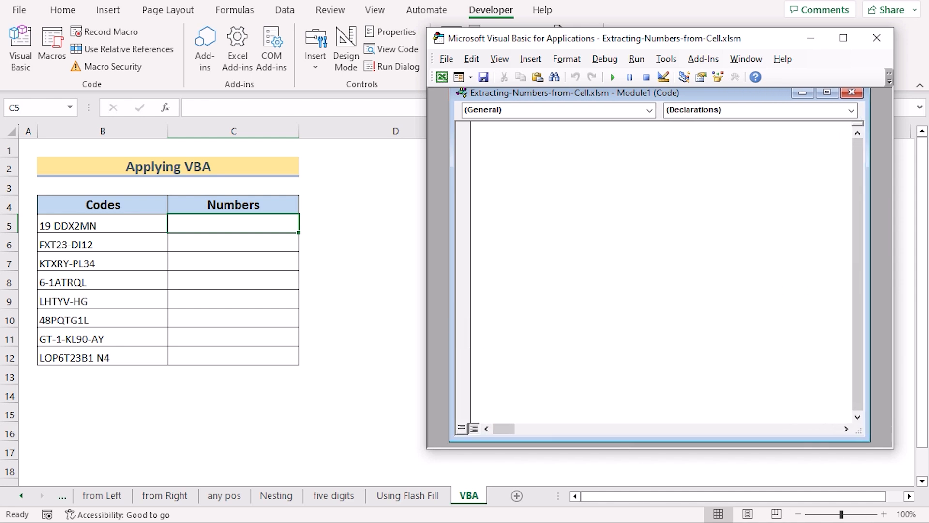
# Copy the whole ExtractNumbersOnly macro from Notepad into the empty module in the Visual Basic editor, and minimize Notepad
pyautogui.hotkey('alt', 'Tab')
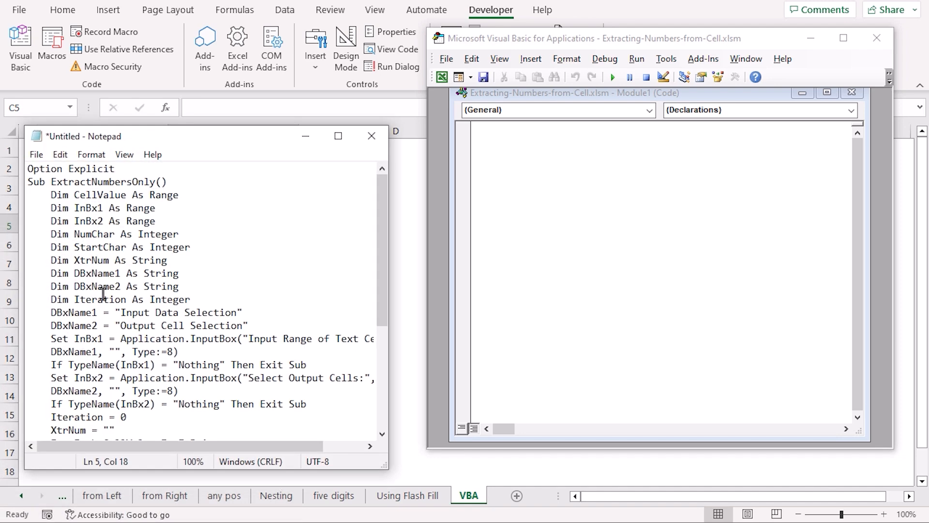
pyautogui.click(28, 169)
pyautogui.hotkey('ctrl', 'c')
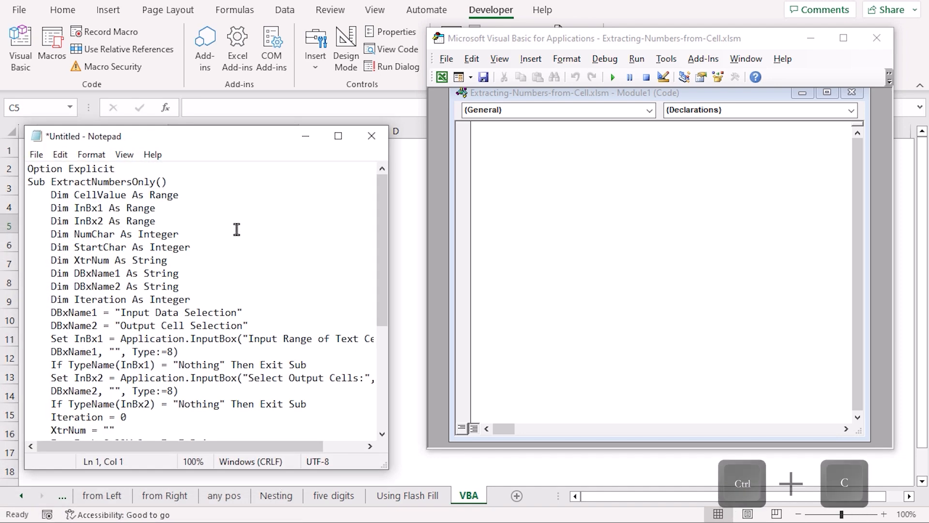
pyautogui.hotkey('ctrl', 'a')
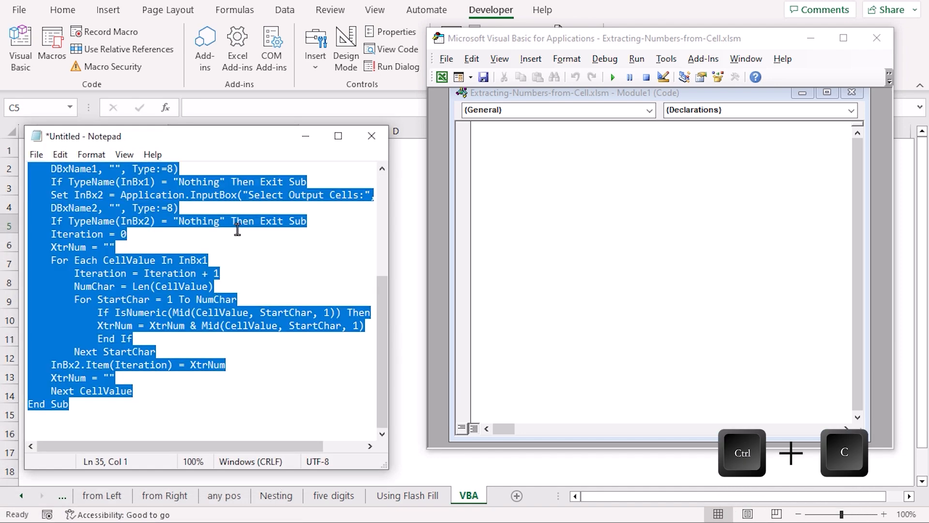
pyautogui.click(493, 137)
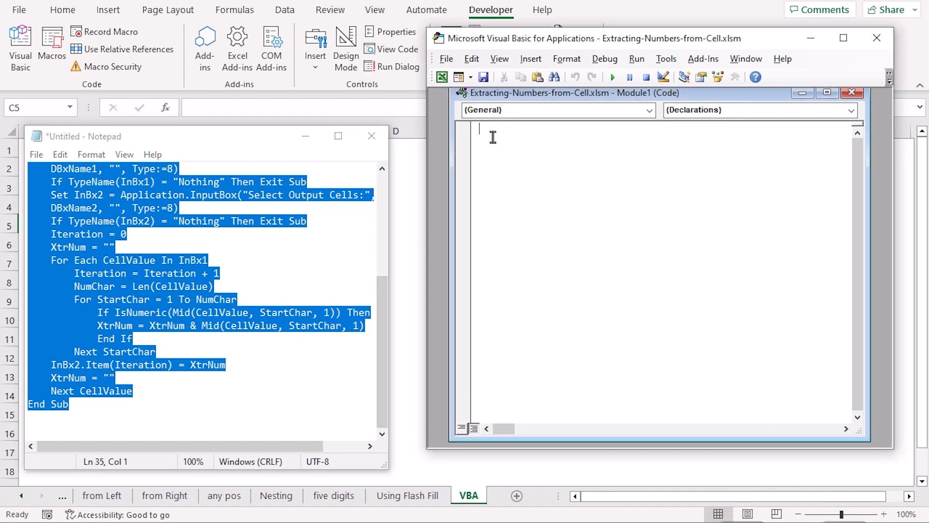
pyautogui.hotkey('ctrl', 'v')
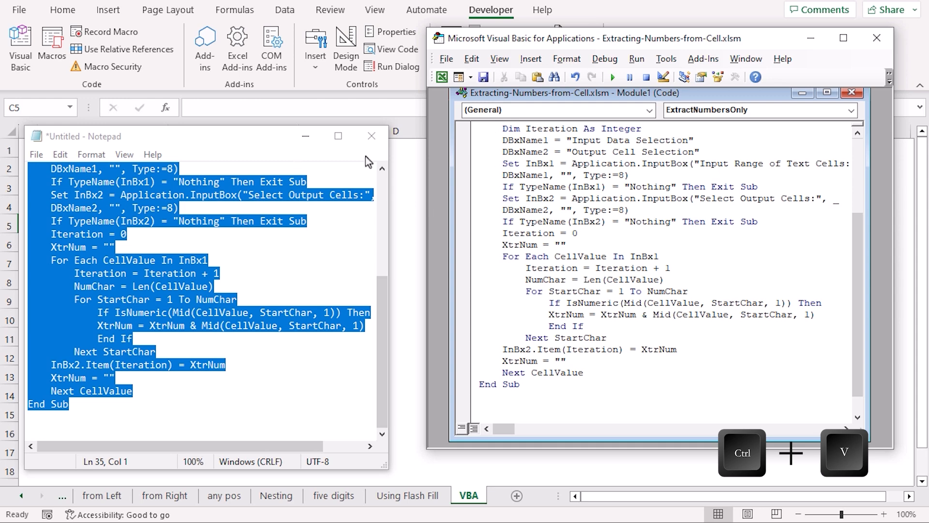
pyautogui.click(306, 136)
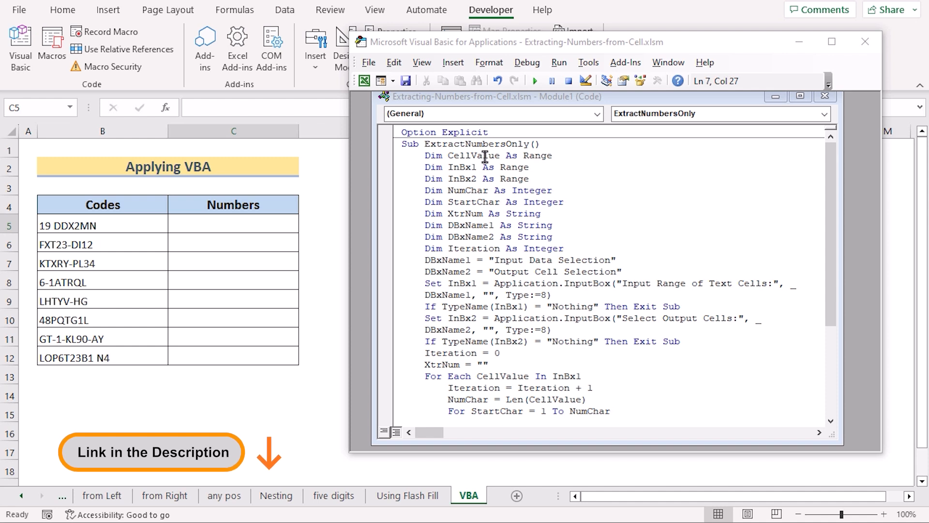
# Examine the ExtractNumbersOnly code from the Sub line through the variable declarations, dialog names, input boxes, initial values and For Each loop
pyautogui.click(405, 142)
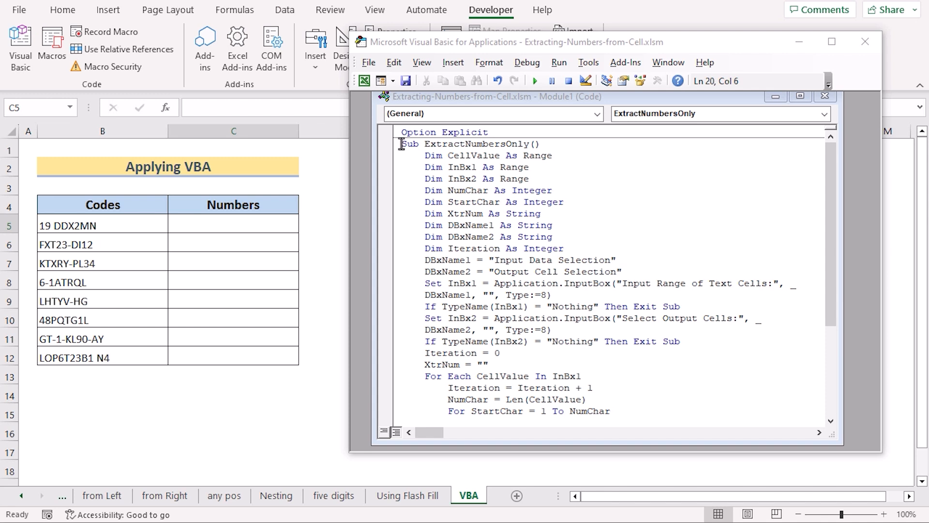
pyautogui.moveTo(401, 145); pyautogui.dragTo(541, 145)
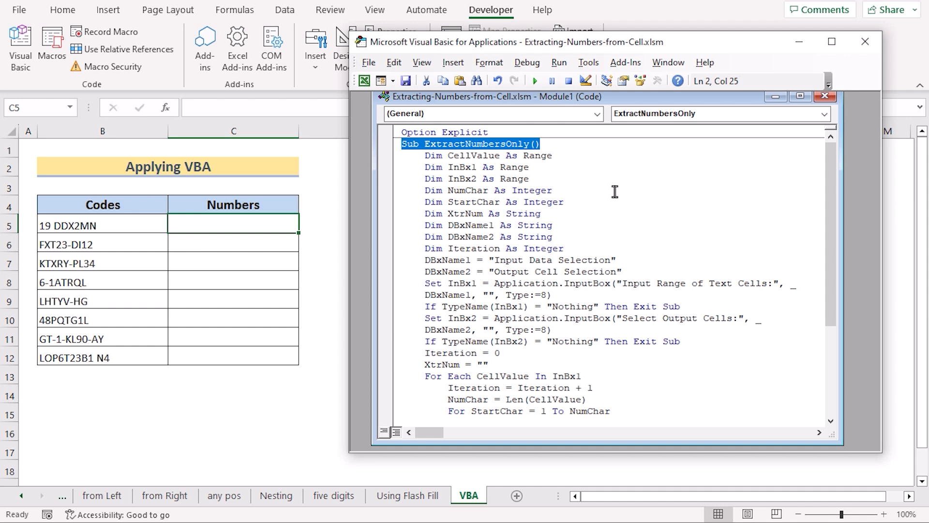
pyautogui.moveTo(425, 155); pyautogui.dragTo(569, 245)
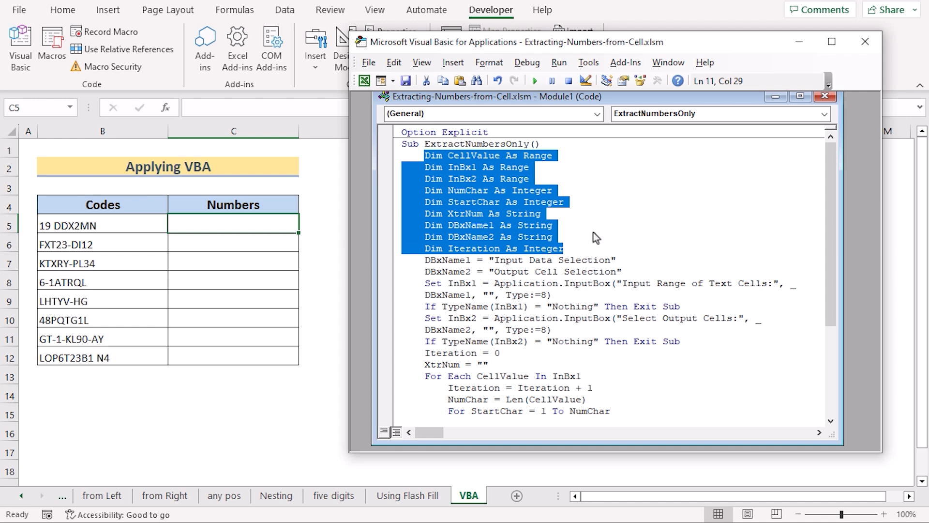
pyautogui.moveTo(424, 260); pyautogui.dragTo(634, 275)
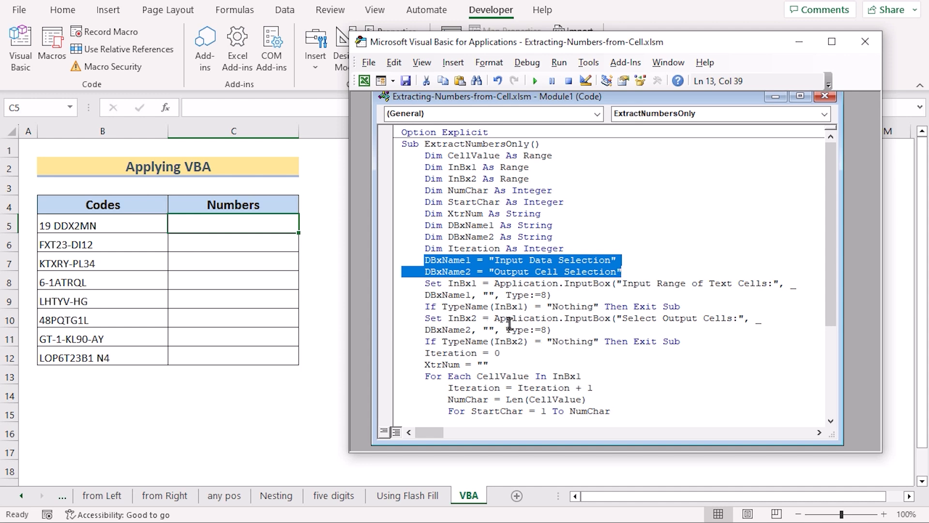
pyautogui.moveTo(420, 284); pyautogui.dragTo(552, 295)
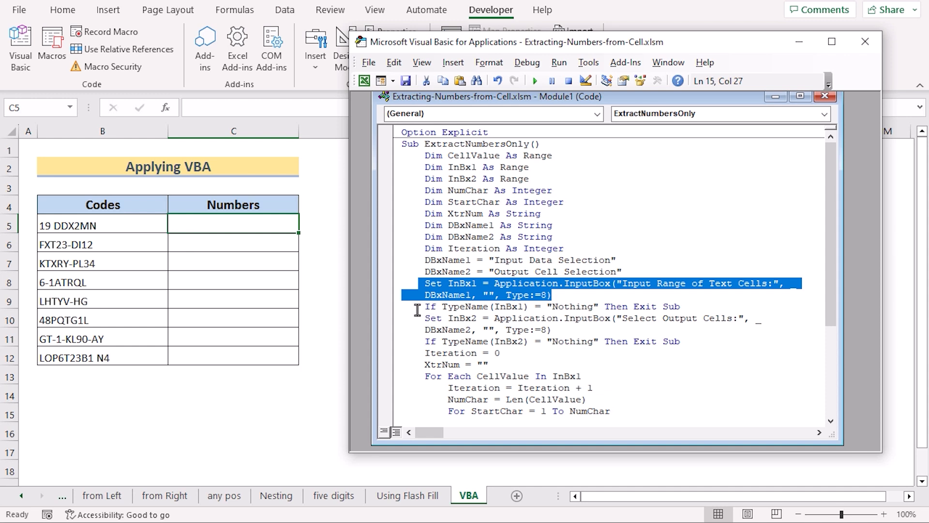
pyautogui.moveTo(419, 306); pyautogui.dragTo(705, 315)
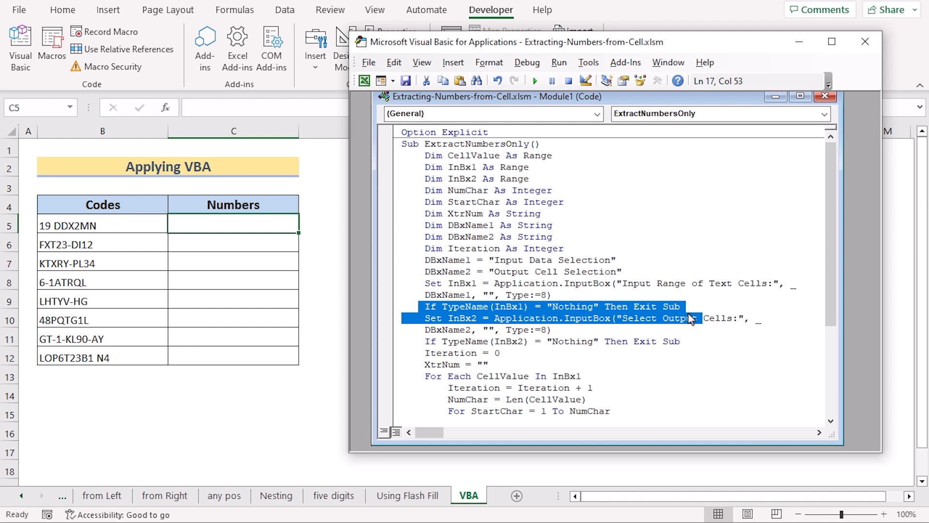
pyautogui.click(421, 322)
pyautogui.moveTo(414, 341); pyautogui.dragTo(544, 354)
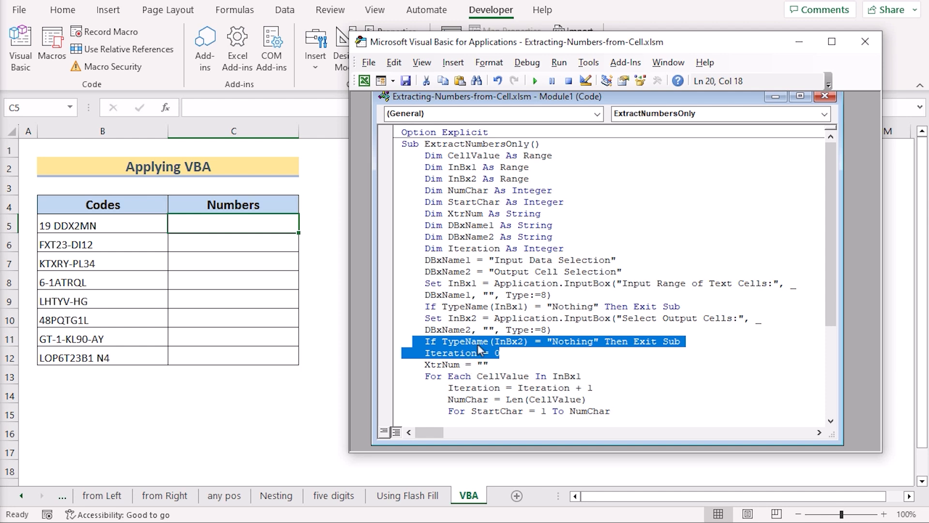
pyautogui.click(493, 359)
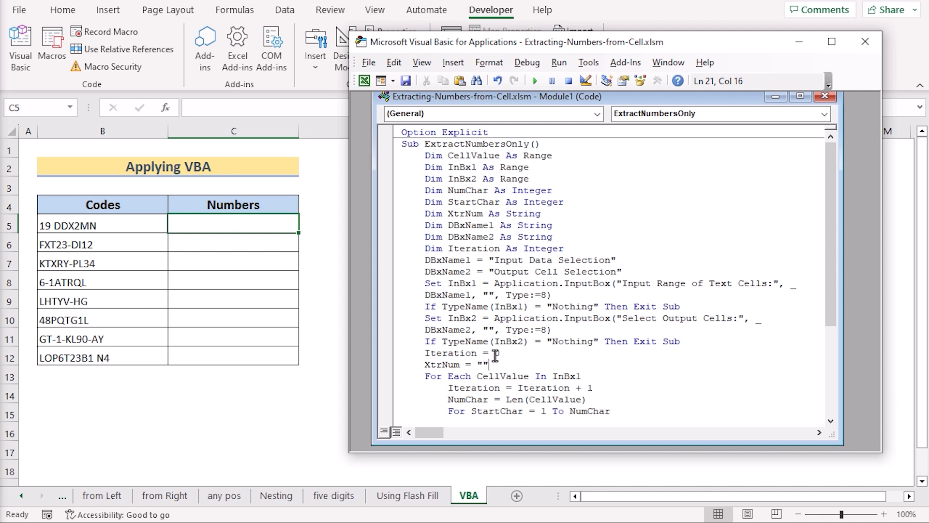
pyautogui.scroll(-1, 495, 355)
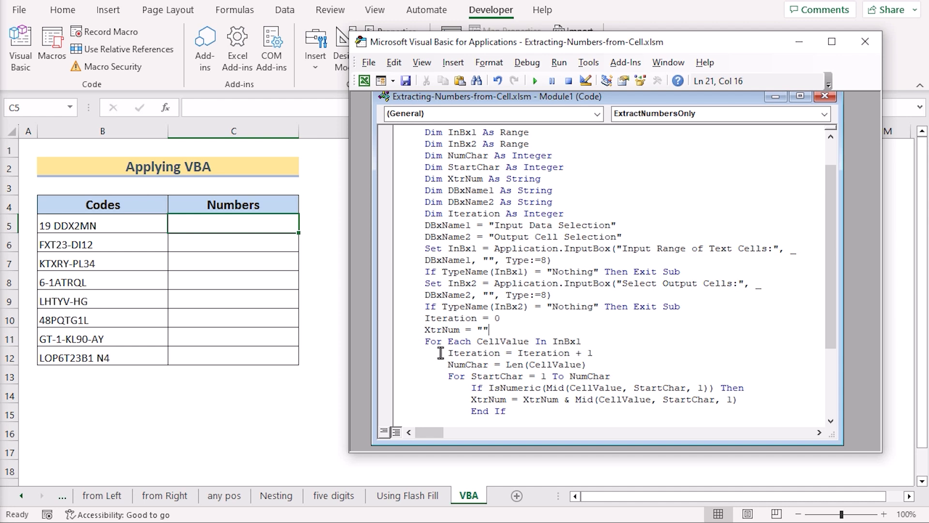
pyautogui.moveTo(419, 330); pyautogui.dragTo(506, 332)
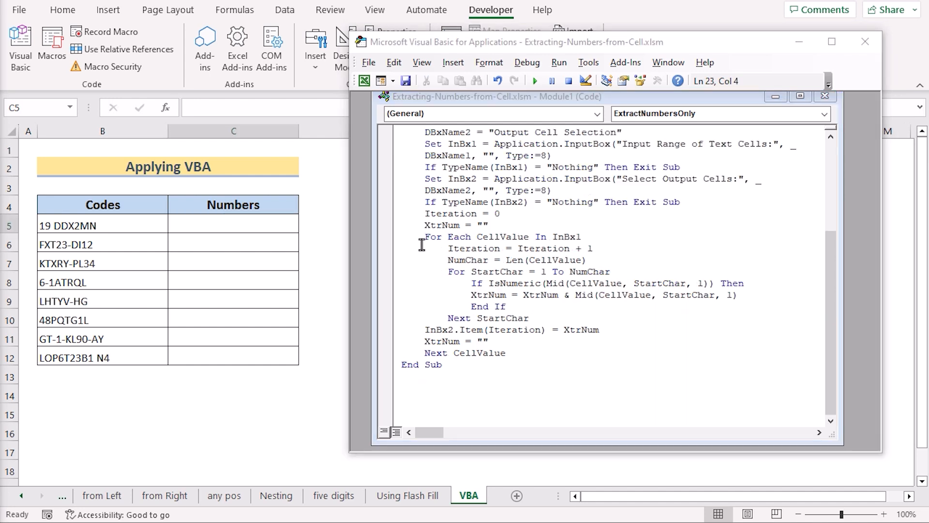
pyautogui.moveTo(422, 240); pyautogui.dragTo(540, 363)
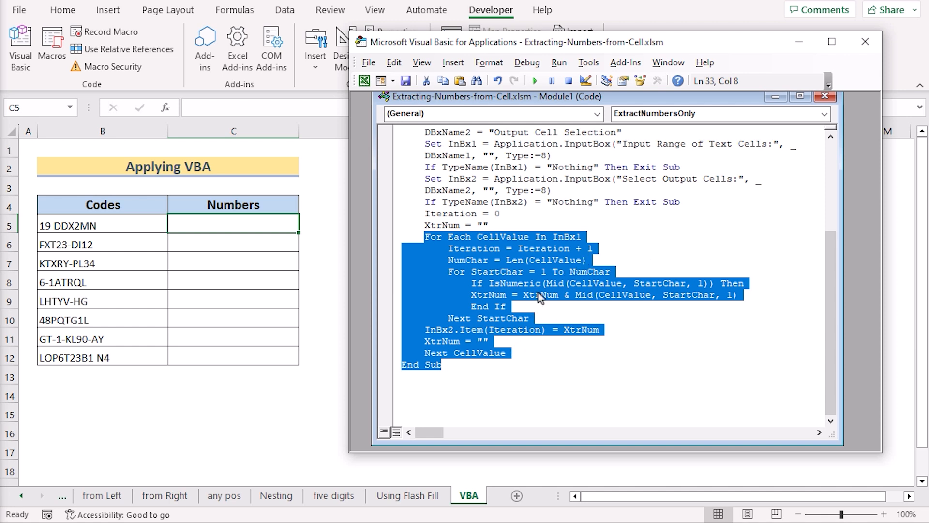
# Run the ExtractNumbersOnly macro and confirm B5:B12 as the input range of text cells
pyautogui.click(559, 63)
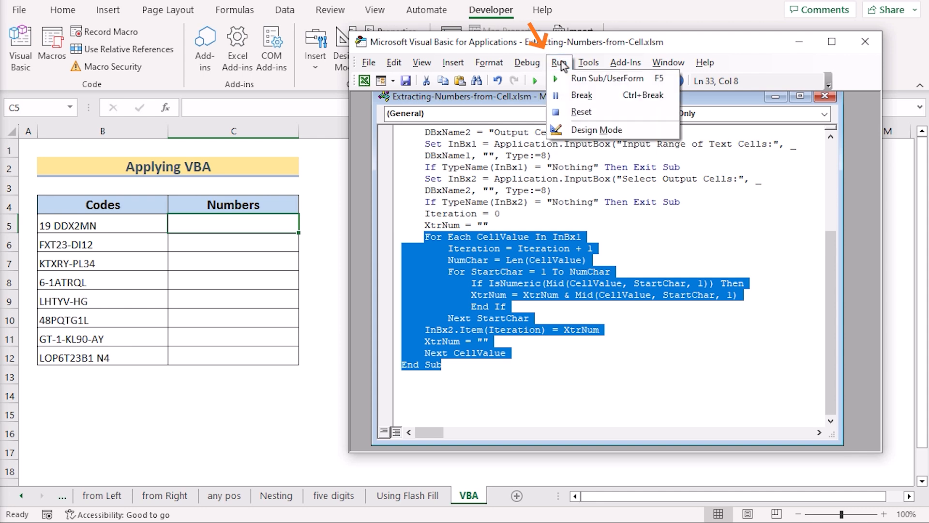
pyautogui.click(568, 72)
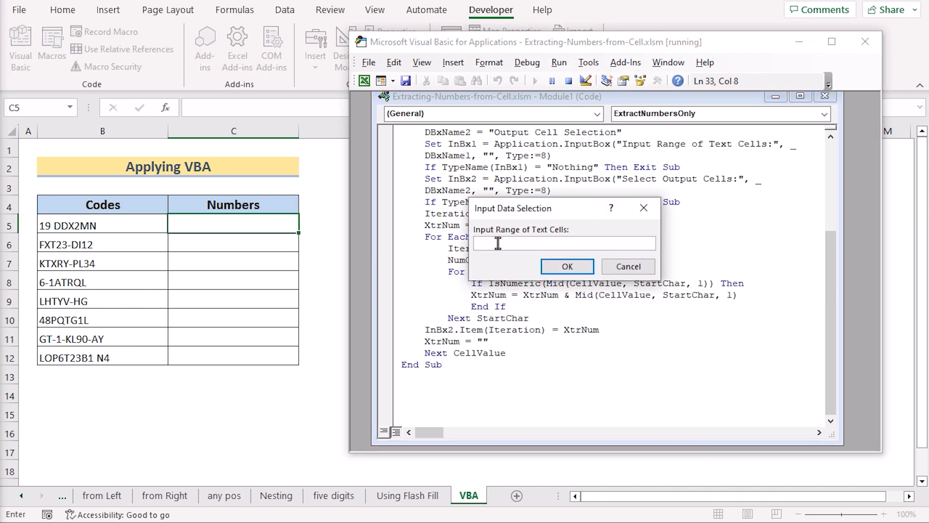
pyautogui.click(99, 226)
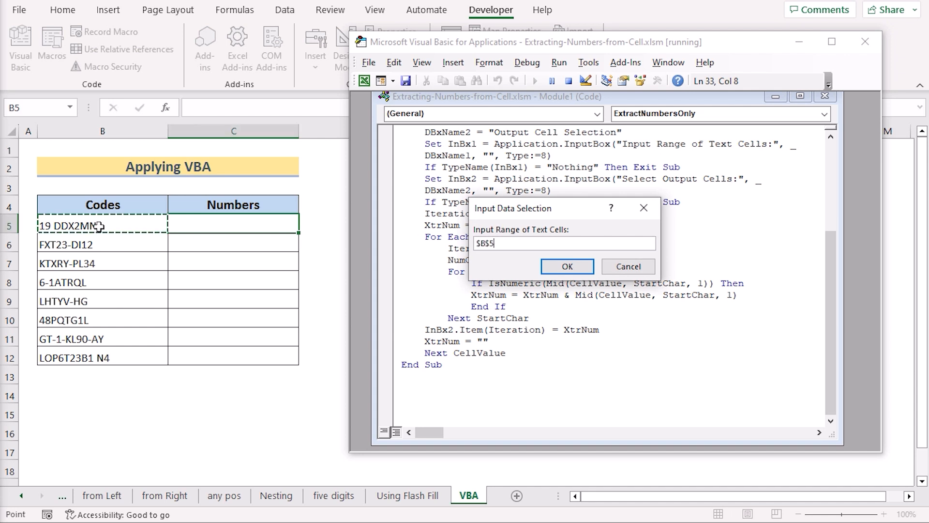
pyautogui.keyDown('shift'); pyautogui.click(113, 359); pyautogui.keyUp('shift')
pyautogui.click(590, 270)
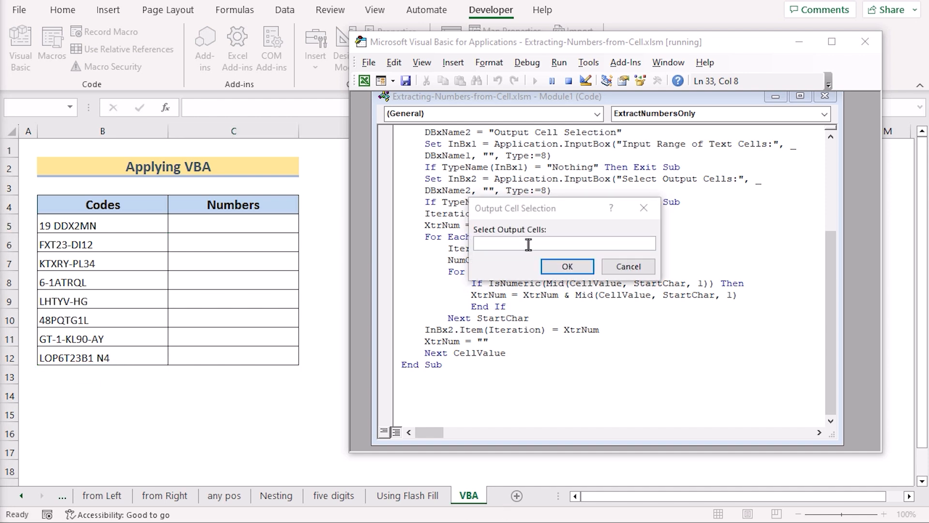
# Confirm C5:C12 as the macro's output cells and minimize the Visual Basic editor to return to the sheet
pyautogui.click(527, 243)
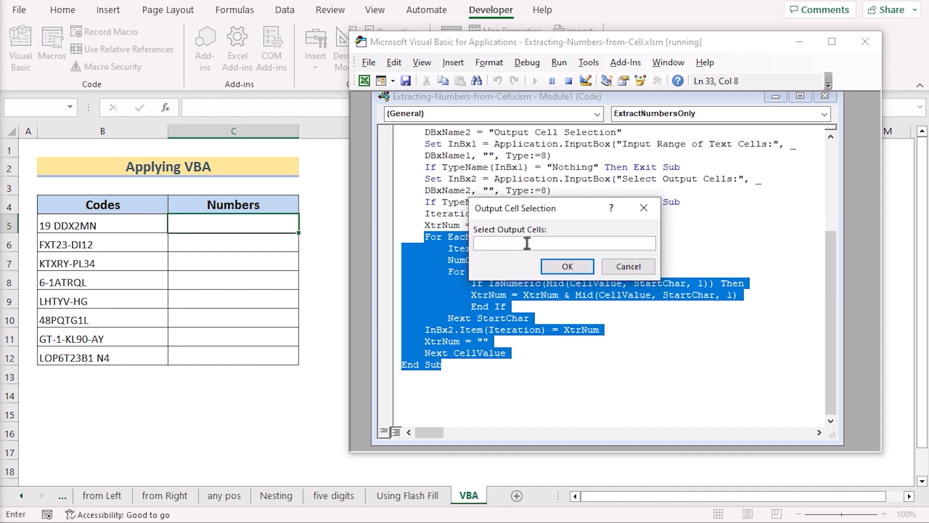
pyautogui.moveTo(222, 225); pyautogui.dragTo(306, 363)
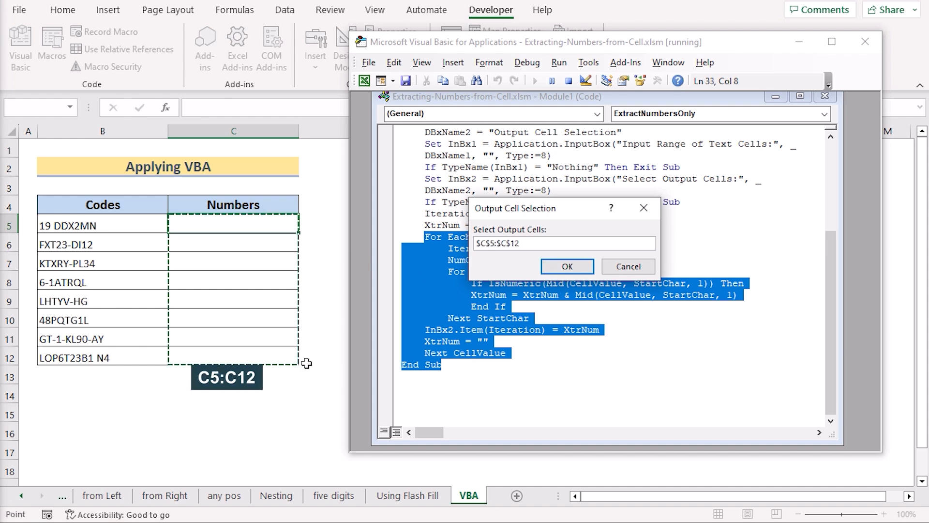
pyautogui.click(581, 266)
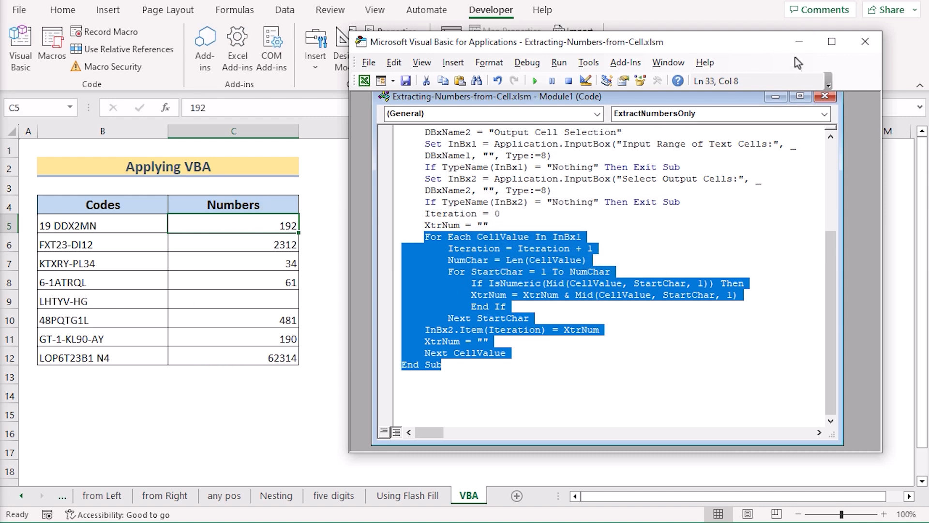
pyautogui.click(799, 42)
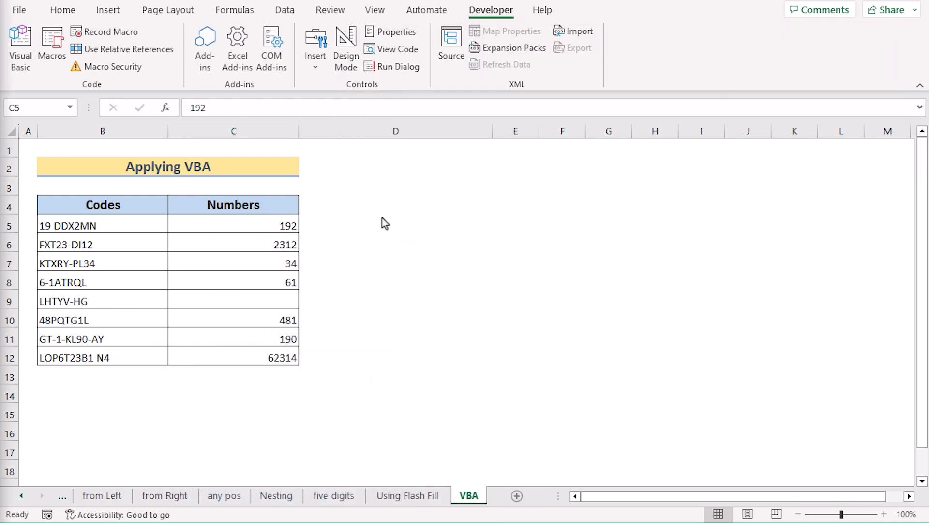